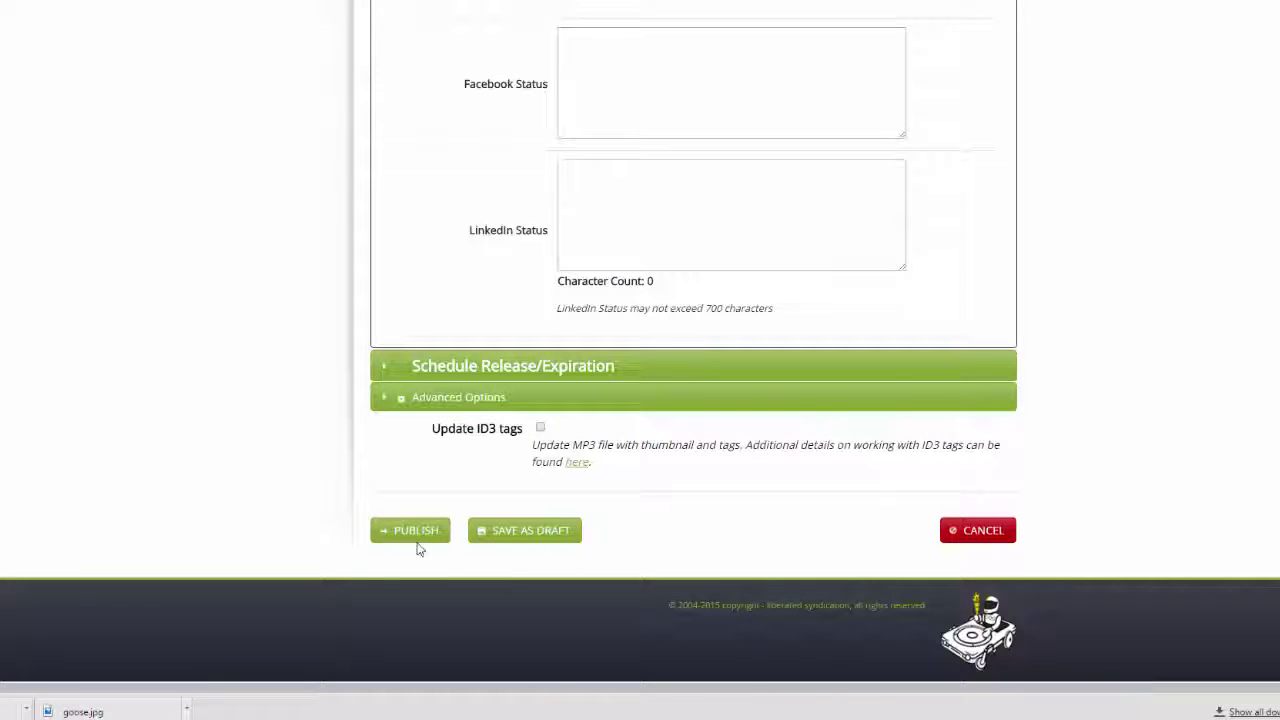
Publish the podcast episode in Libsyn and copy its direct download URL.
click(420, 536)
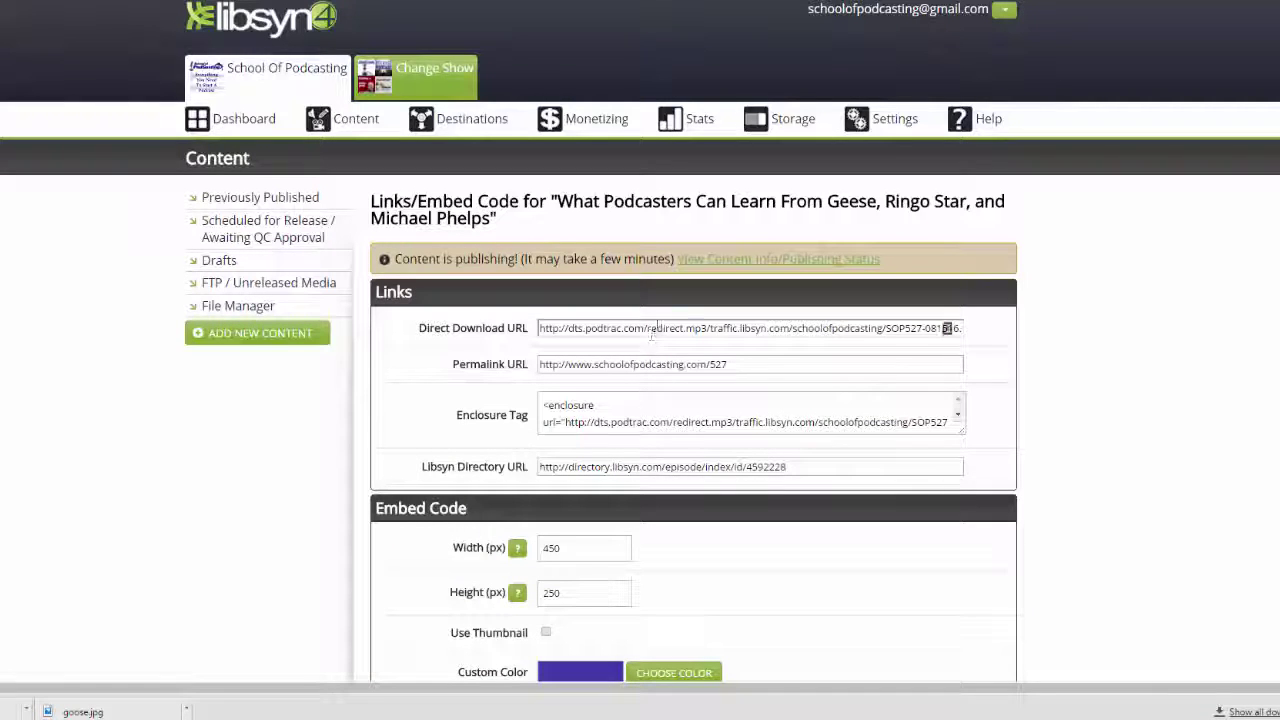
click(656, 330)
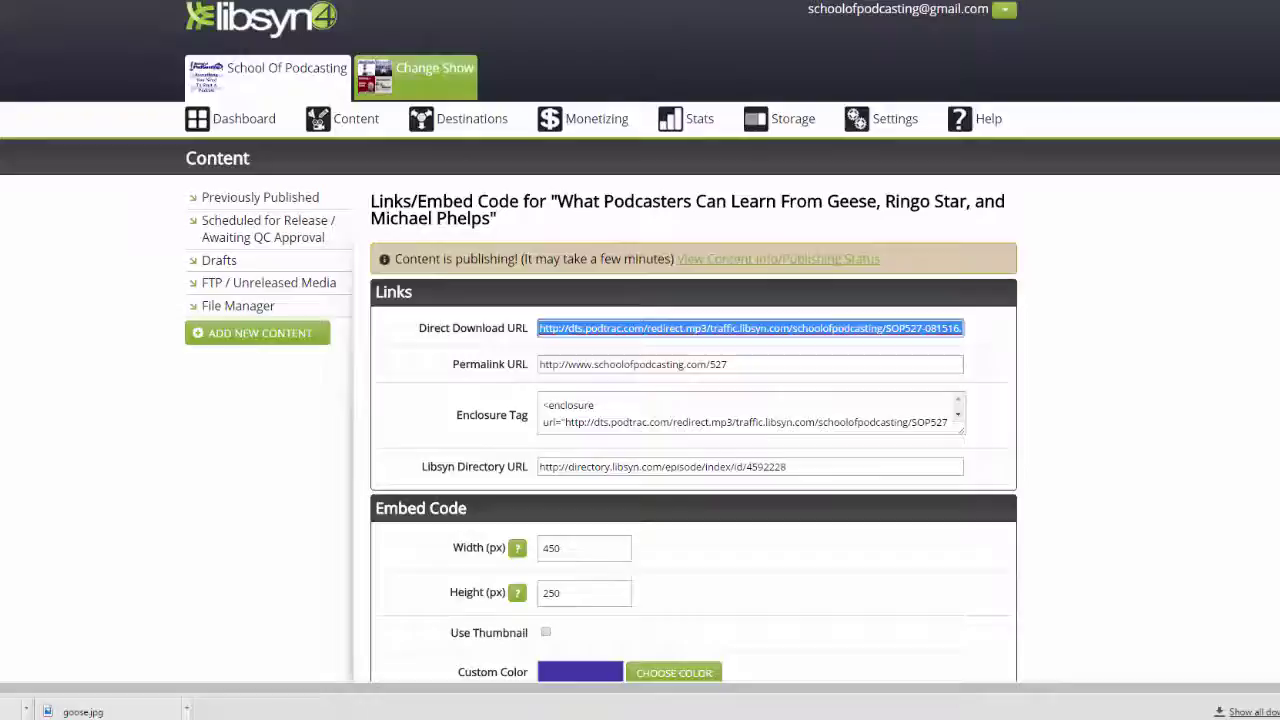
key(ctrl+Tab)
scroll(991, 432, down, 5)
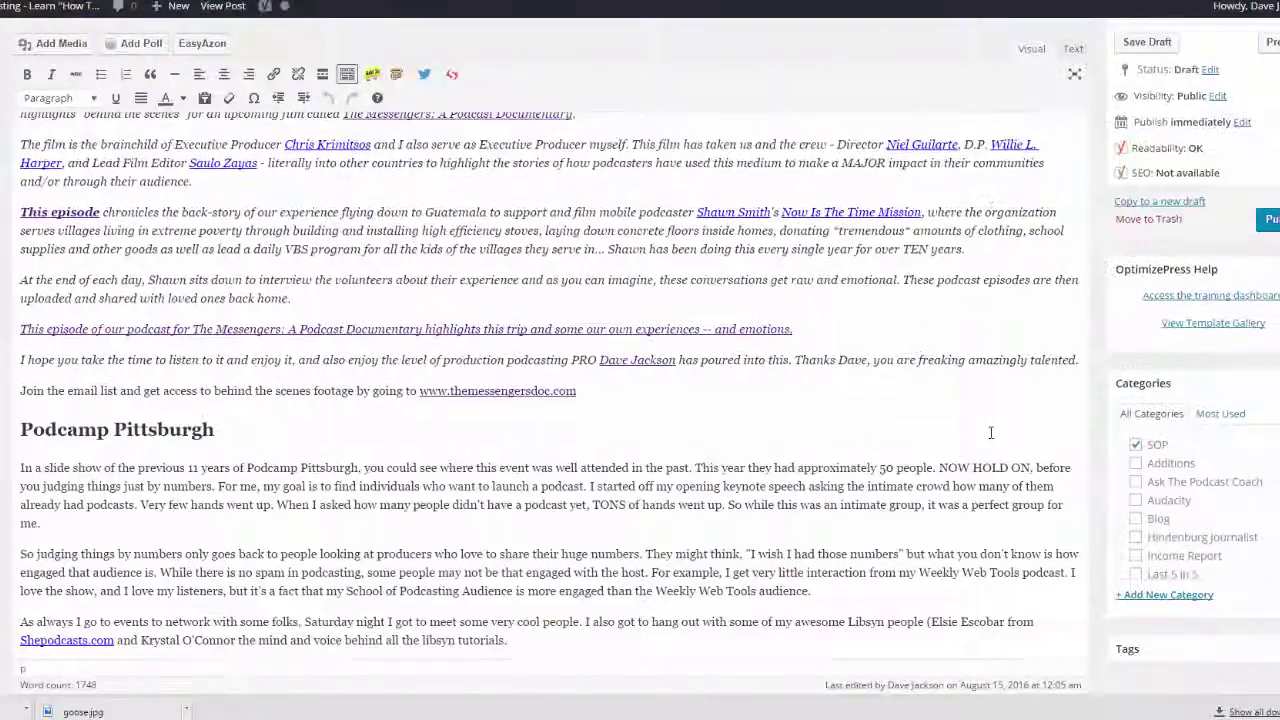
scroll(991, 432, down, 15)
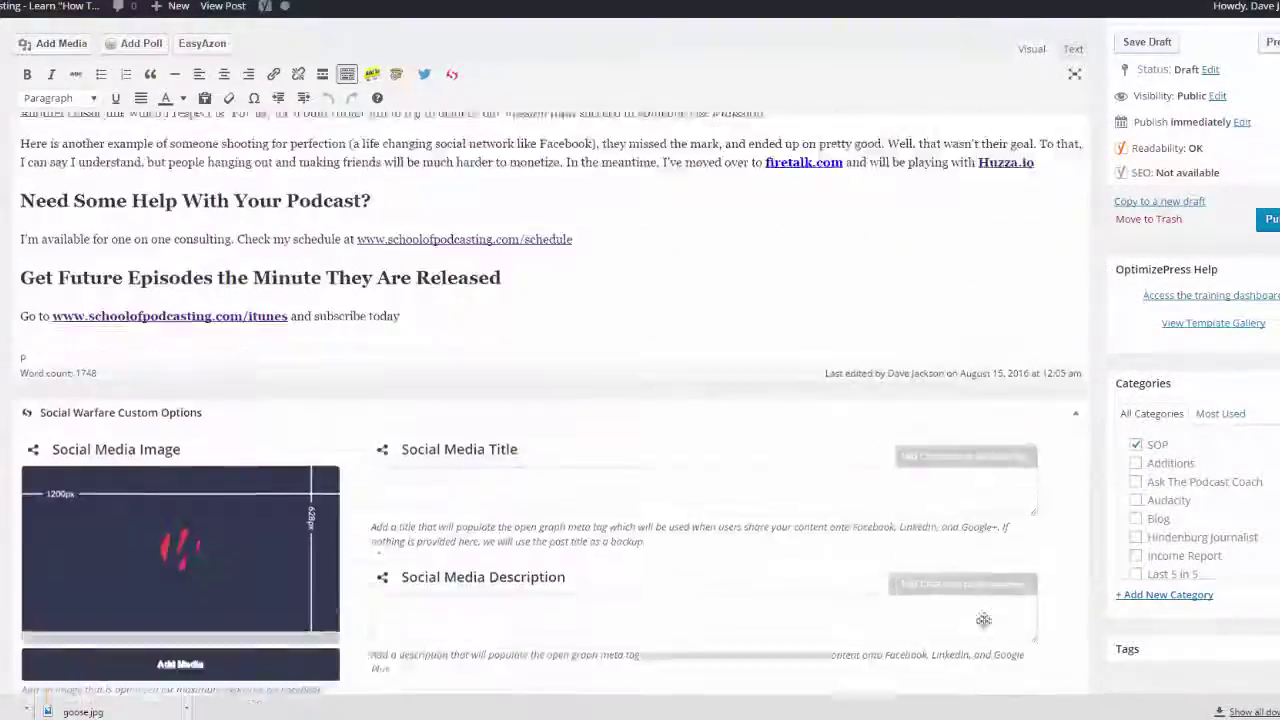
scroll(984, 620, down, 11)
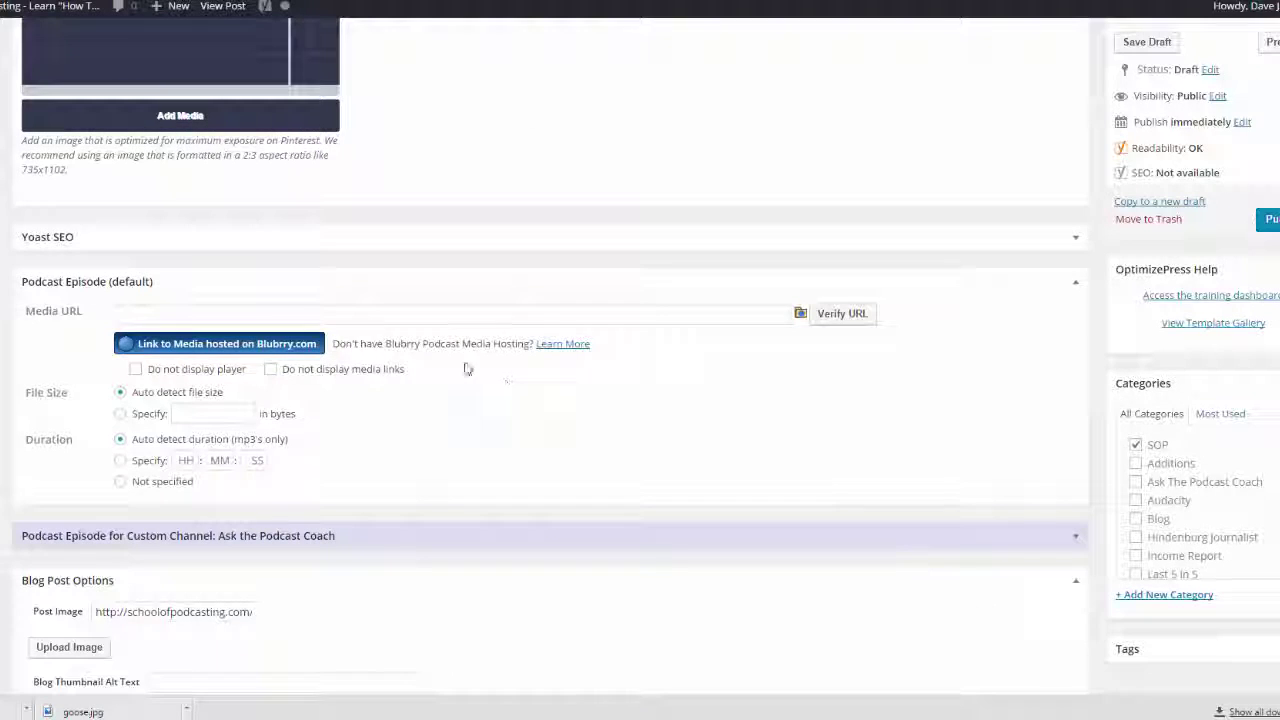
click(343, 314)
text(http://dts.podtrac.com/redirect.mp3/traffic.libsyn.com/schoolofpodcasting/SOP527-081516.mp3)
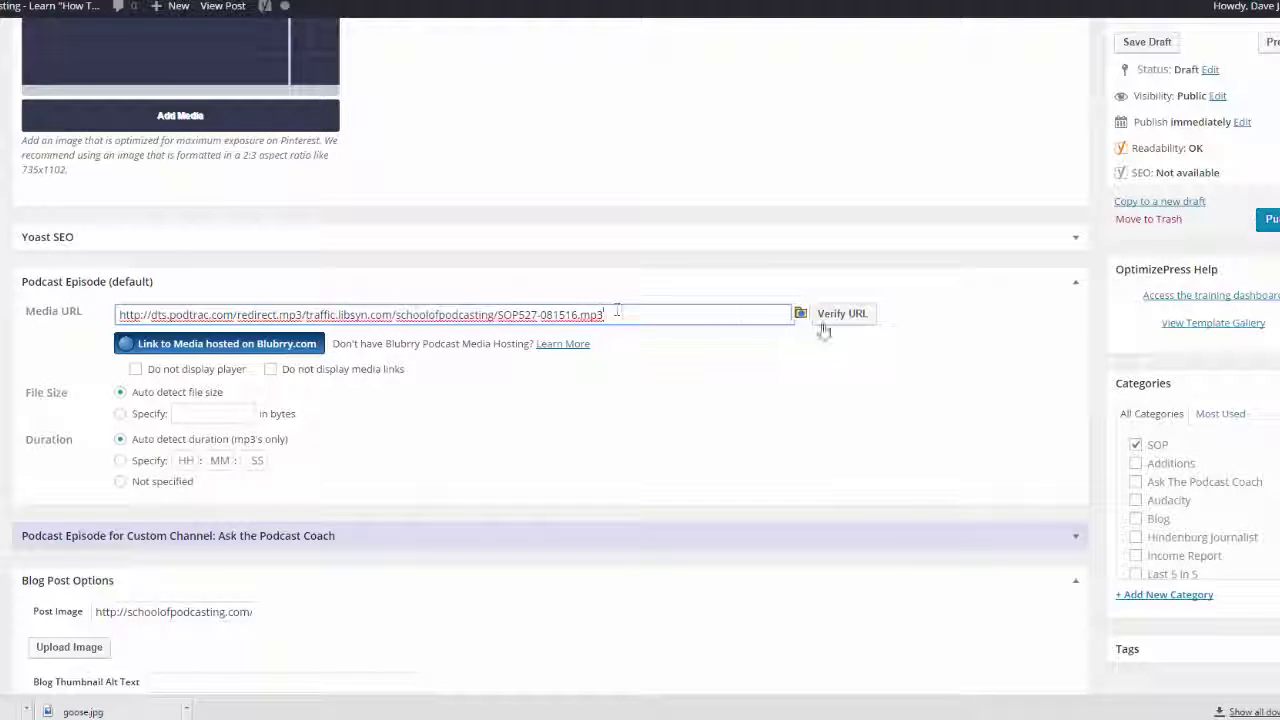
Verify the episode's media URL and publish the WordPress post.
click(842, 316)
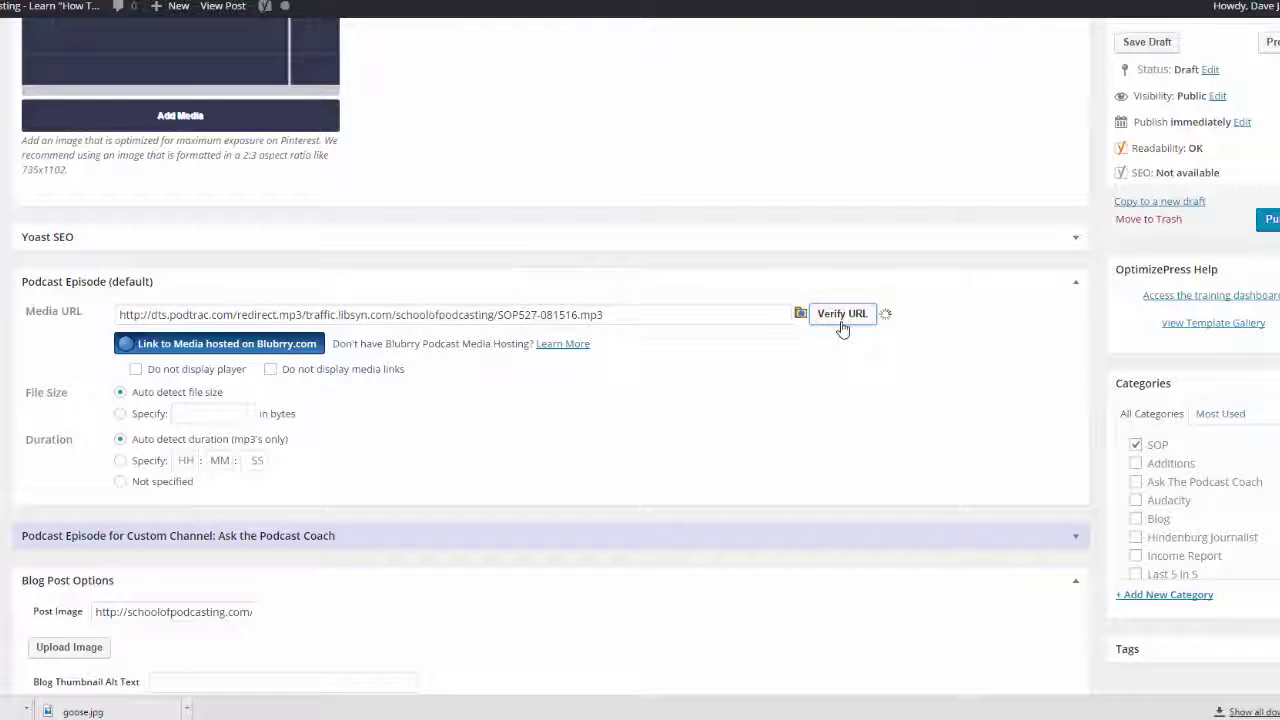
scroll(869, 443, up, 3)
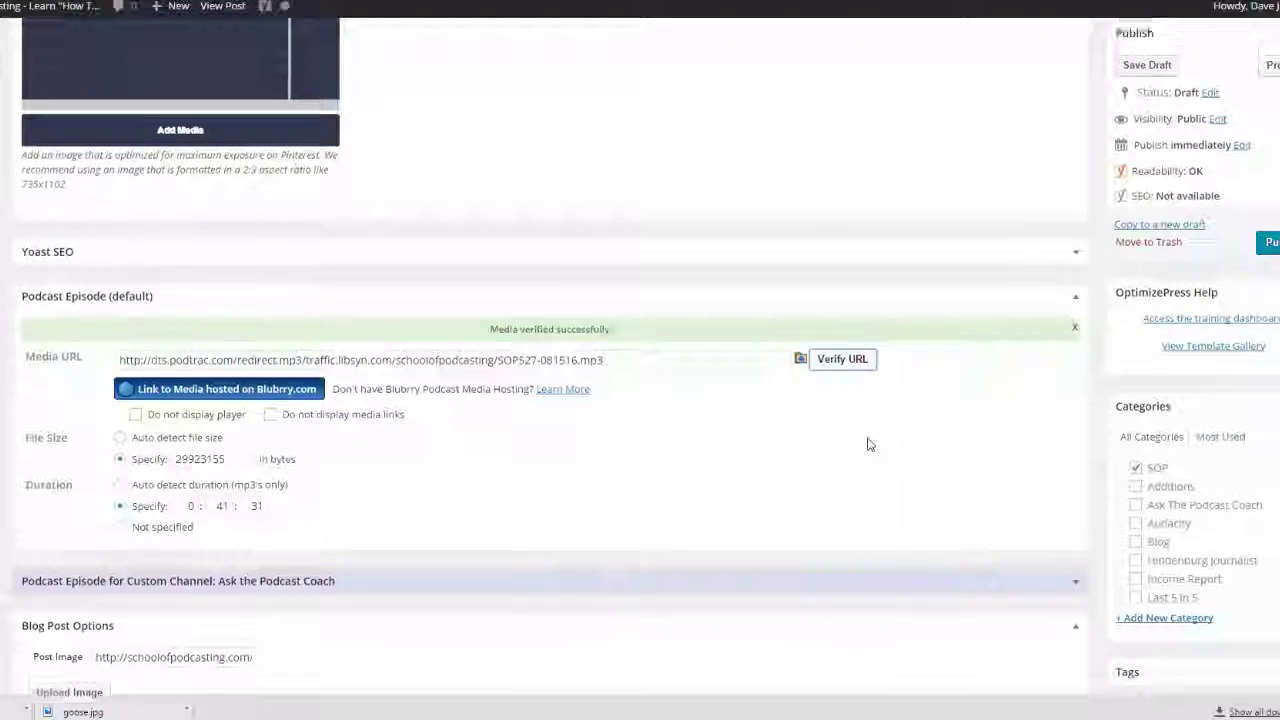
click(1270, 434)
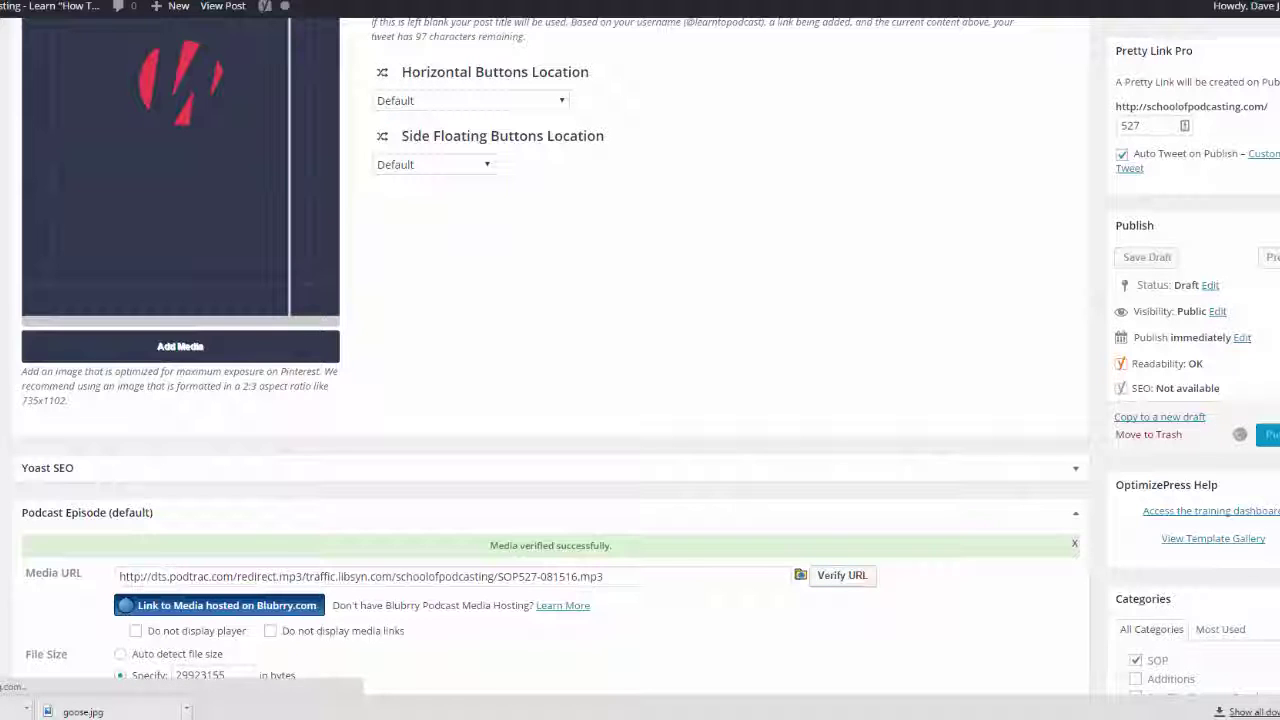
mouse_move(984, 716)
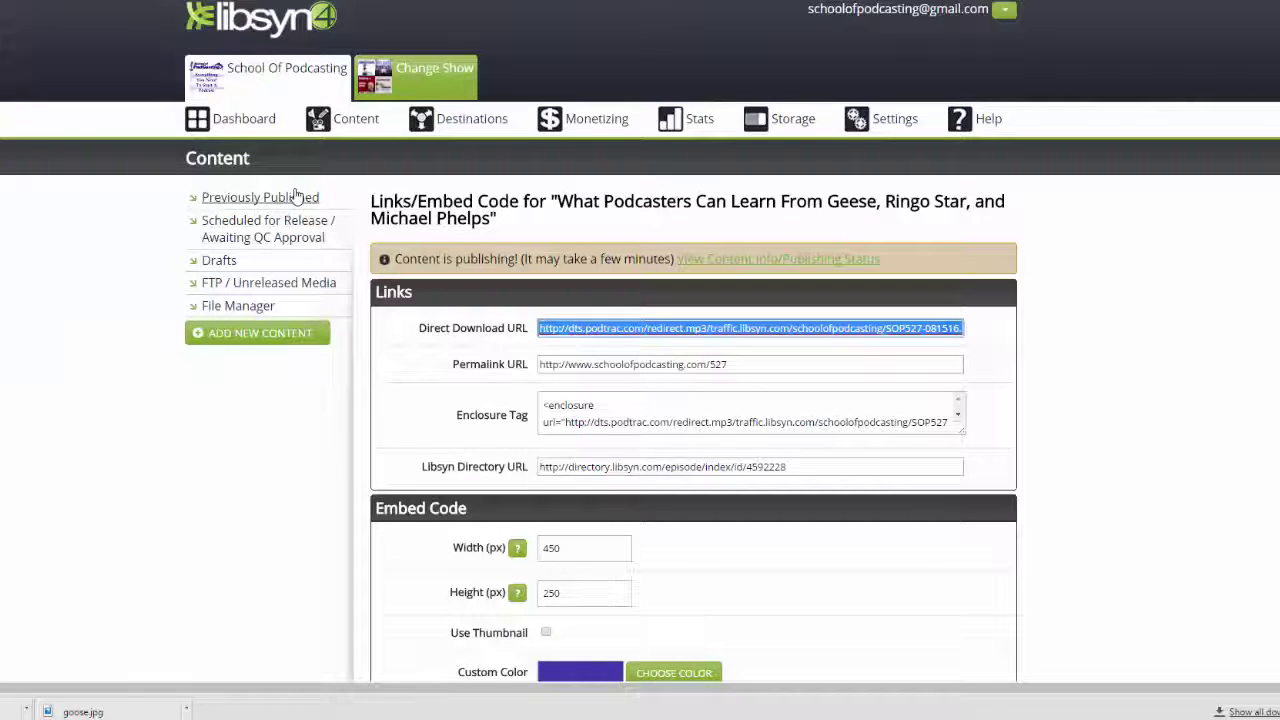
mouse_move(460, 120)
click(452, 170)
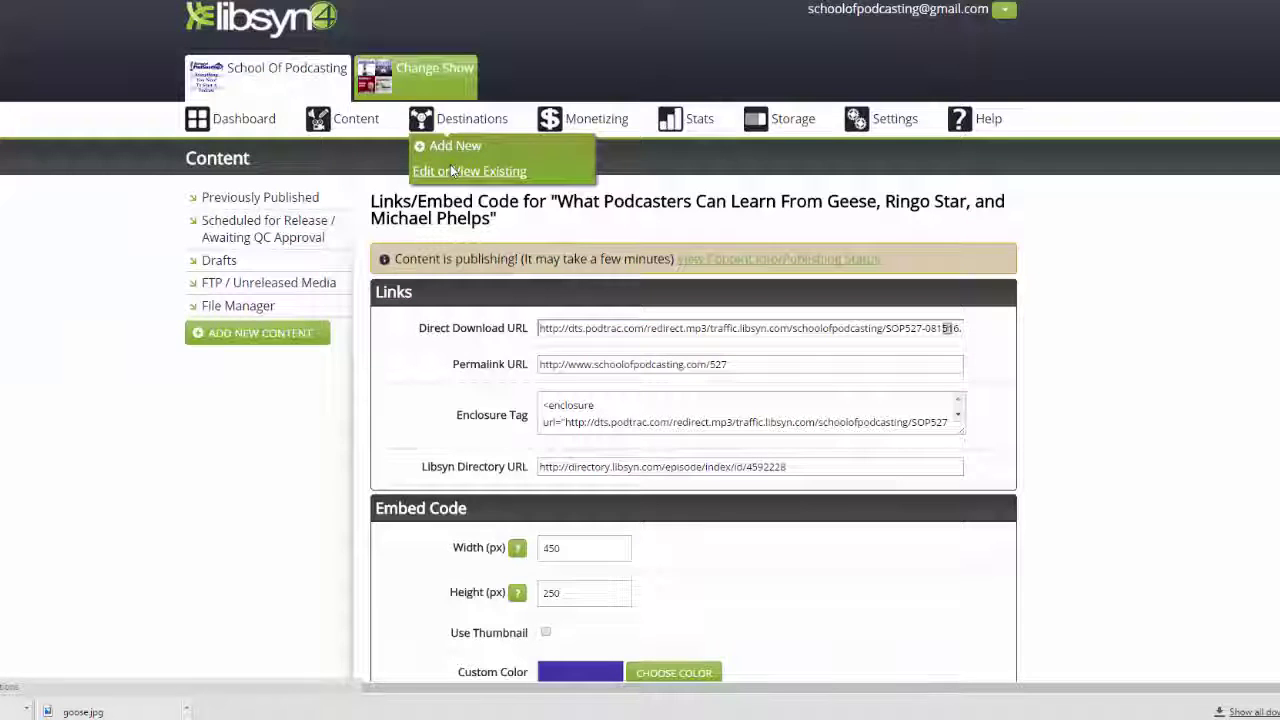
scroll(591, 243, down, 3)
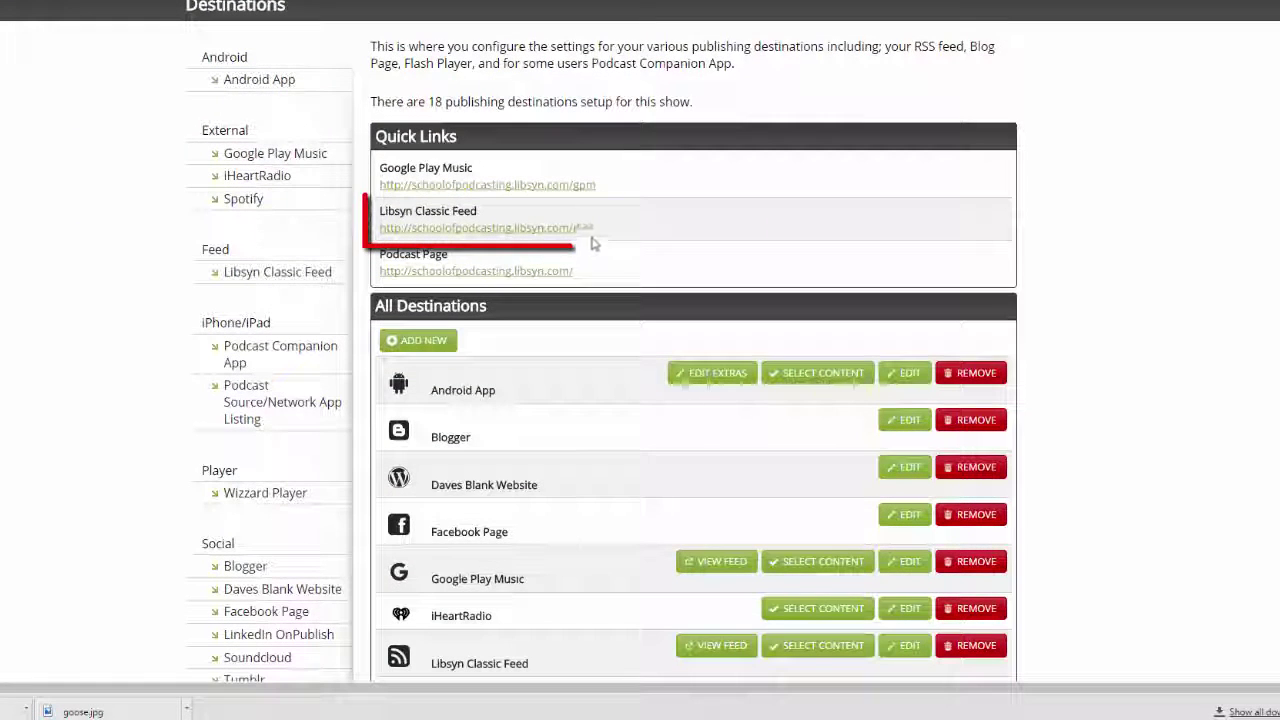
drag(590, 228, 380, 228)
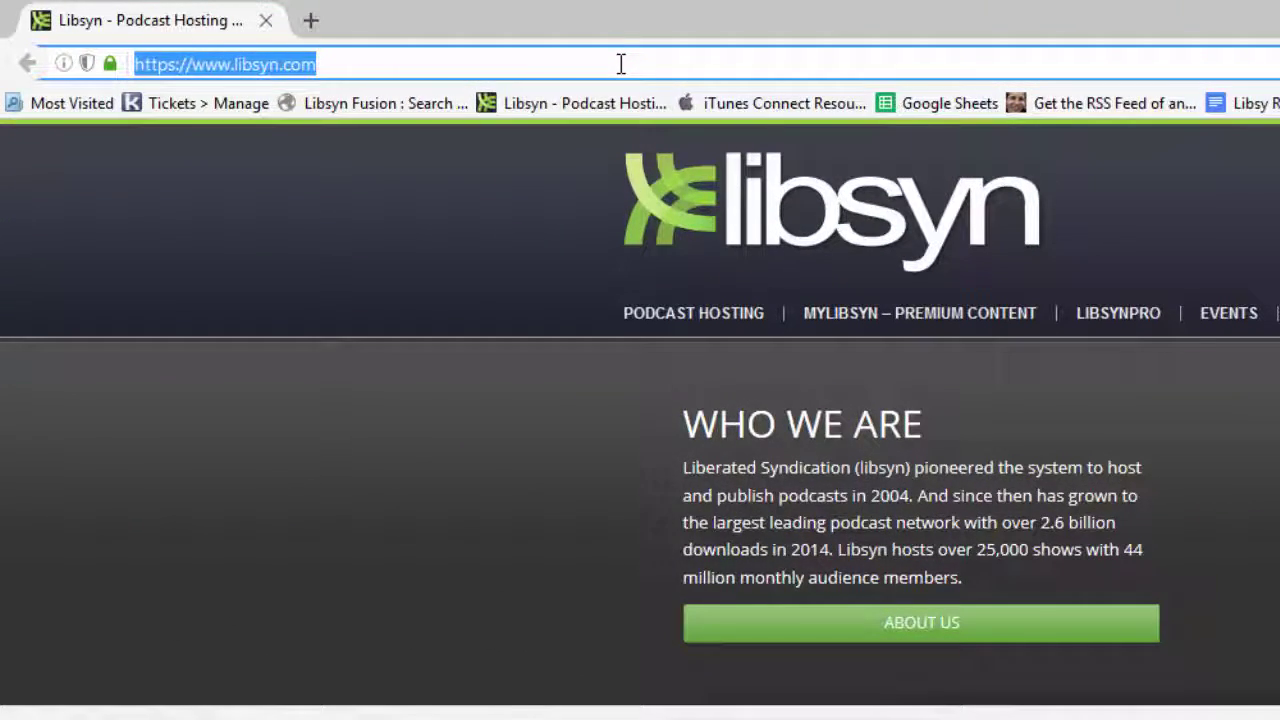
text(http://schoolofpodcasting.libsyn.com/rss)
key(Return)
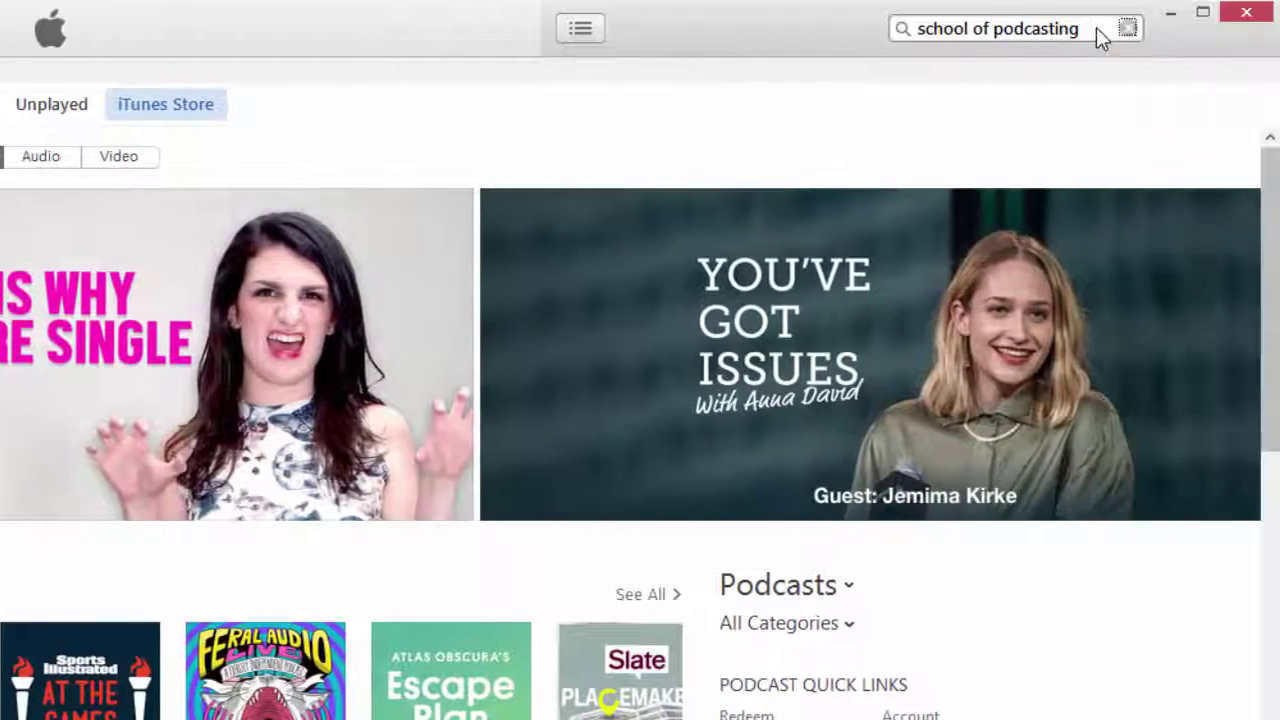
Look up "school of podcasting" in the iTunes Store and compare its newest listed episode with the RSS feed in Firefox.
click(1096, 28)
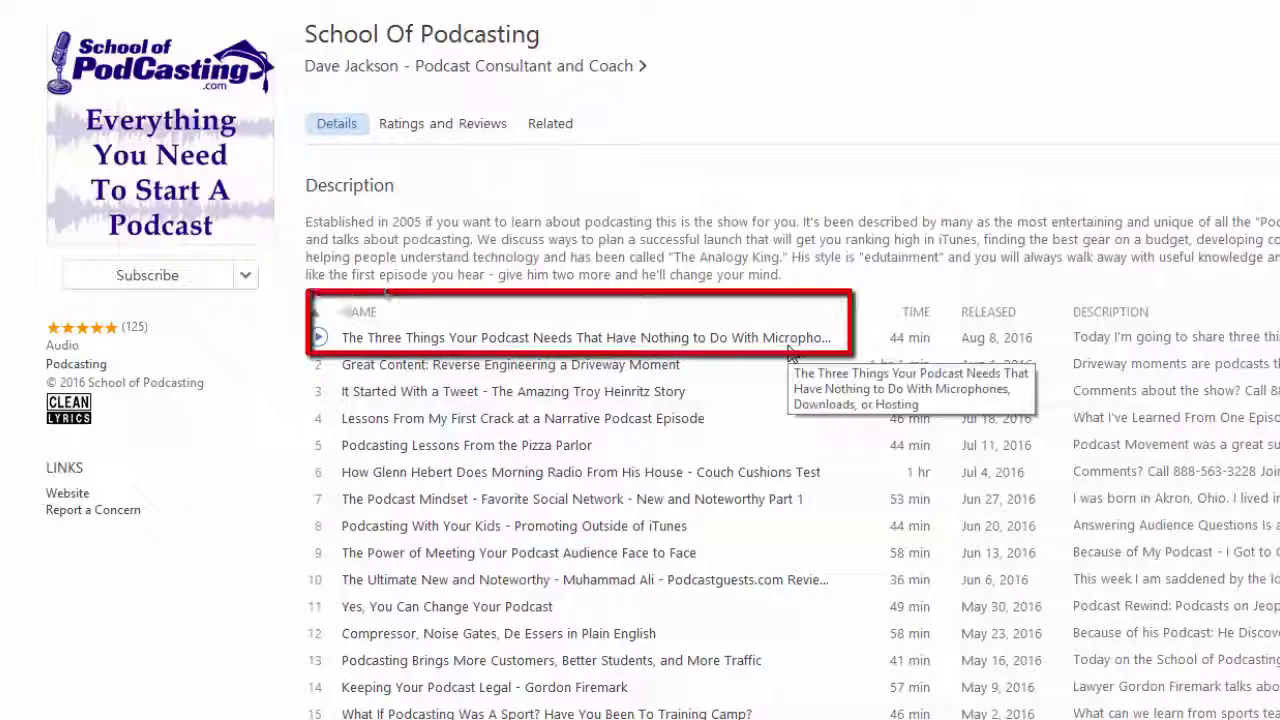
key(super+Tab)
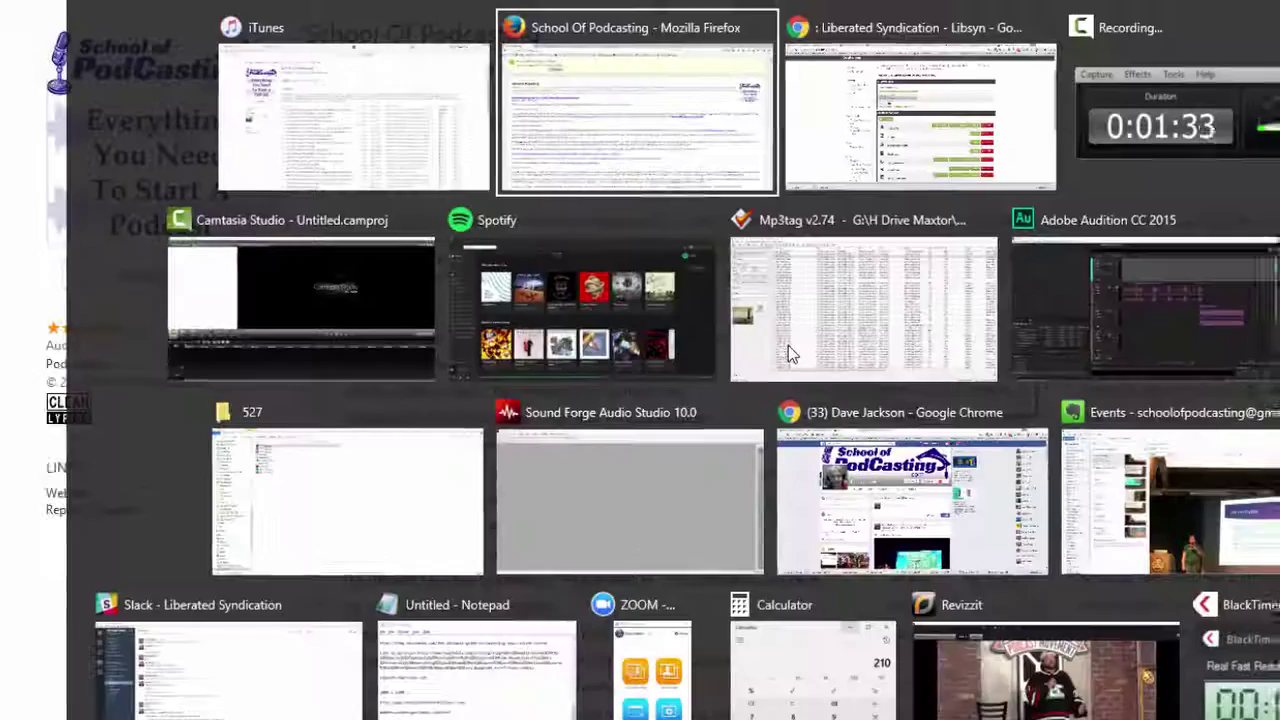
key(Return)
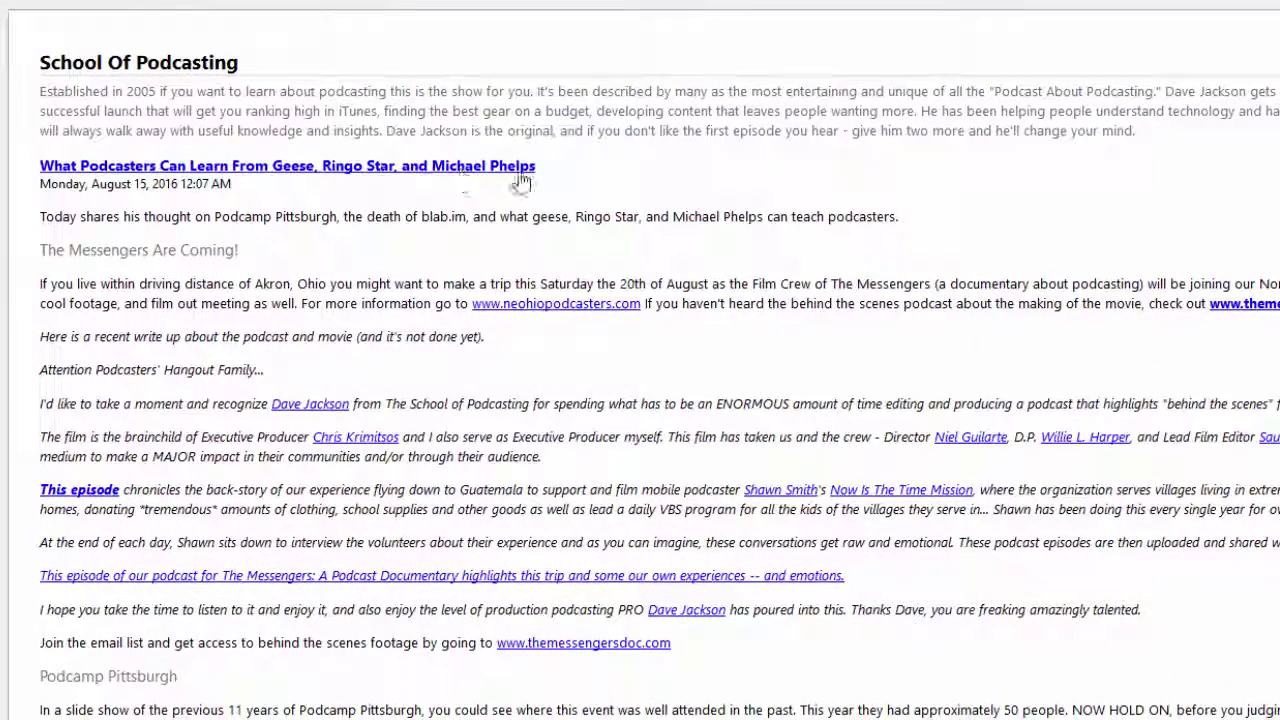
scroll(133, 190, down, 18)
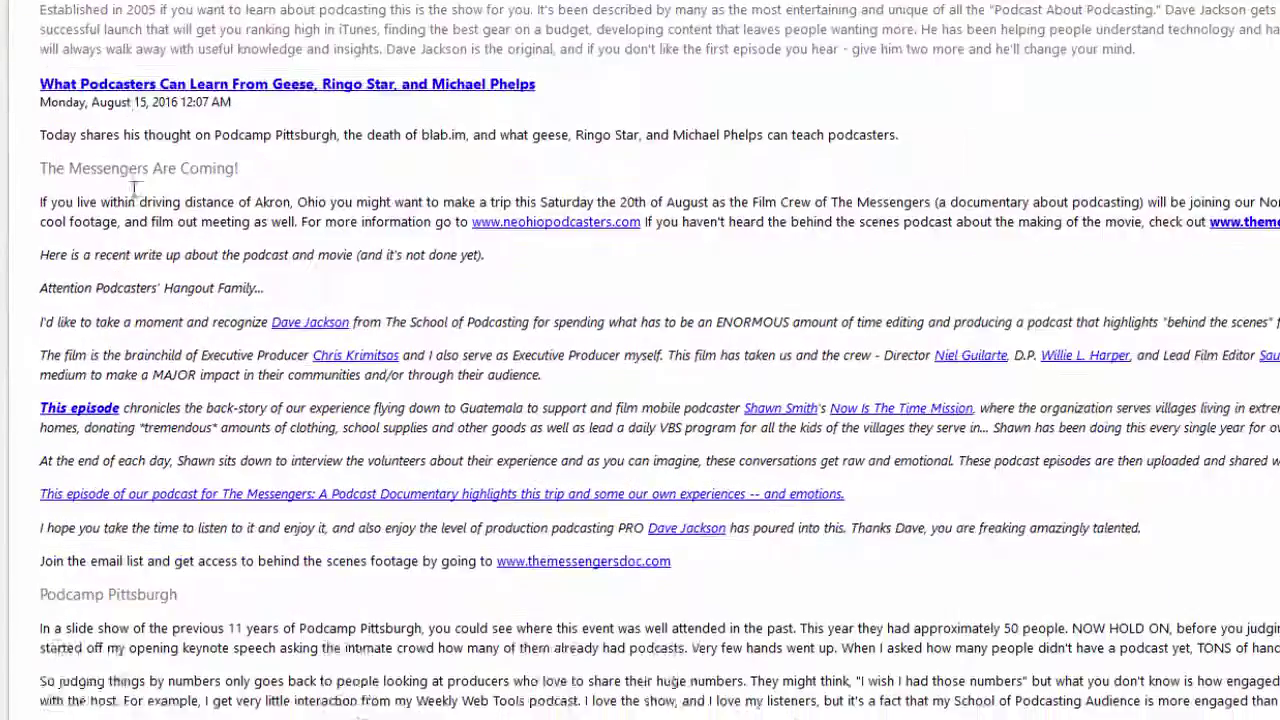
scroll(133, 190, down, 5)
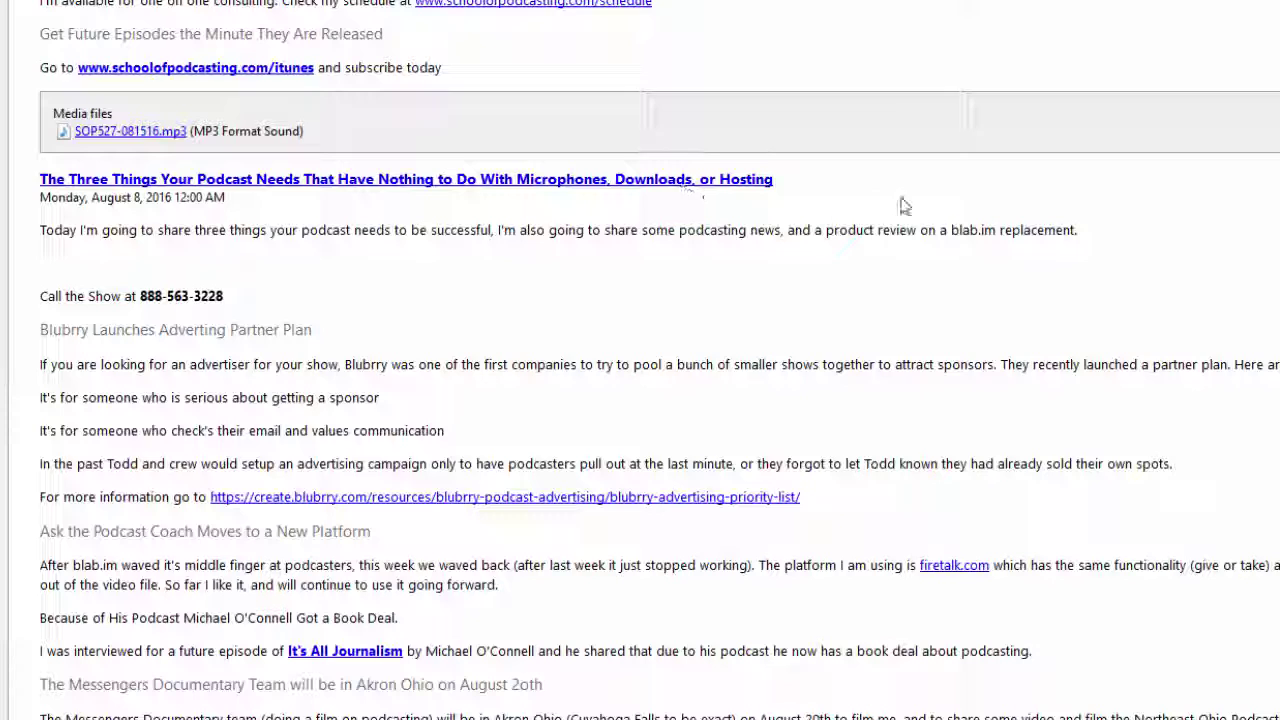
Recheck the newest episode in the iTunes listing, and open Apple's FAQ on why a podcast's latest episode is not showing.
key(alt+Tab)
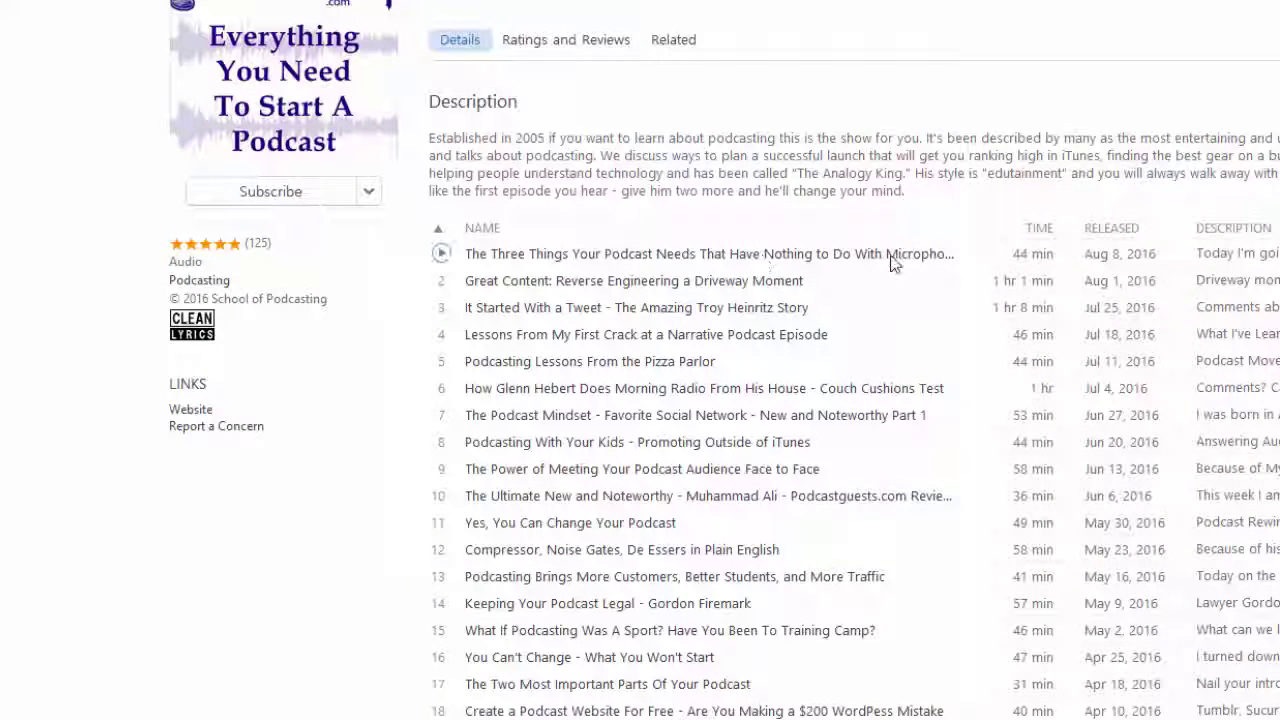
double_click(475, 258)
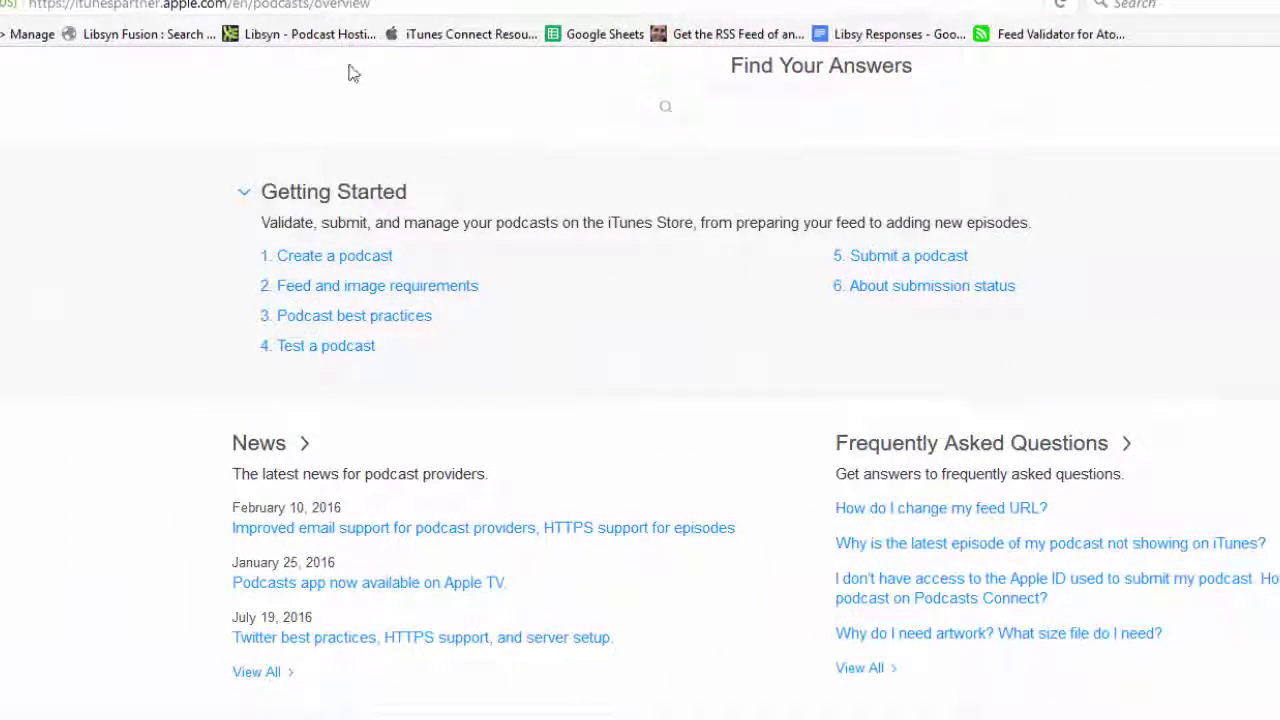
click(980, 546)
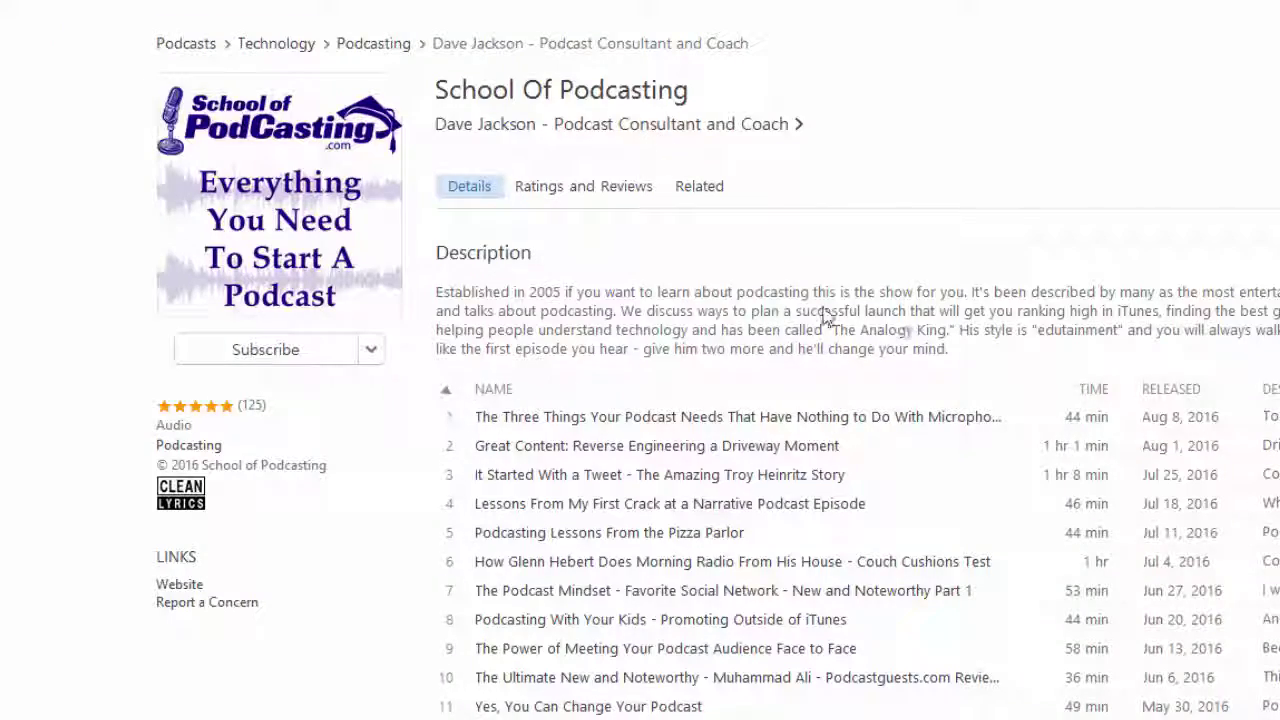
Subscribe to the School Of Podcasting show in iTunes and review the start of its RSS feed in Firefox.
click(302, 352)
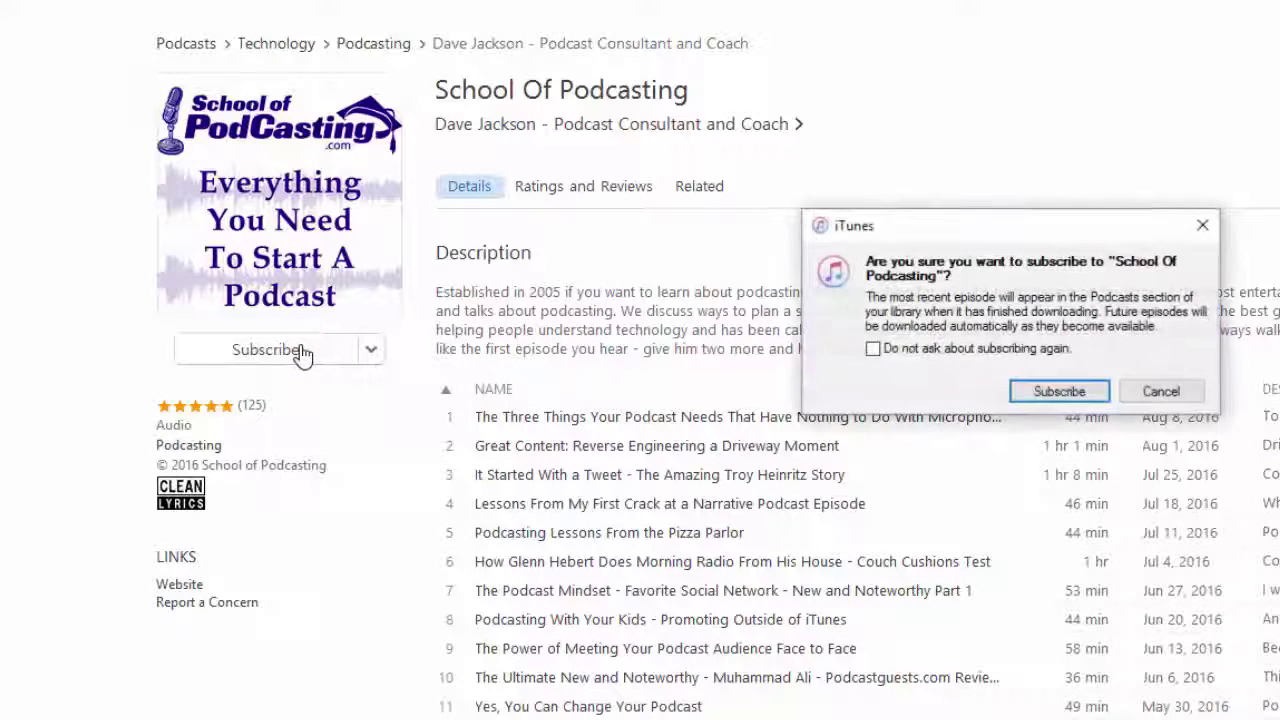
click(1045, 393)
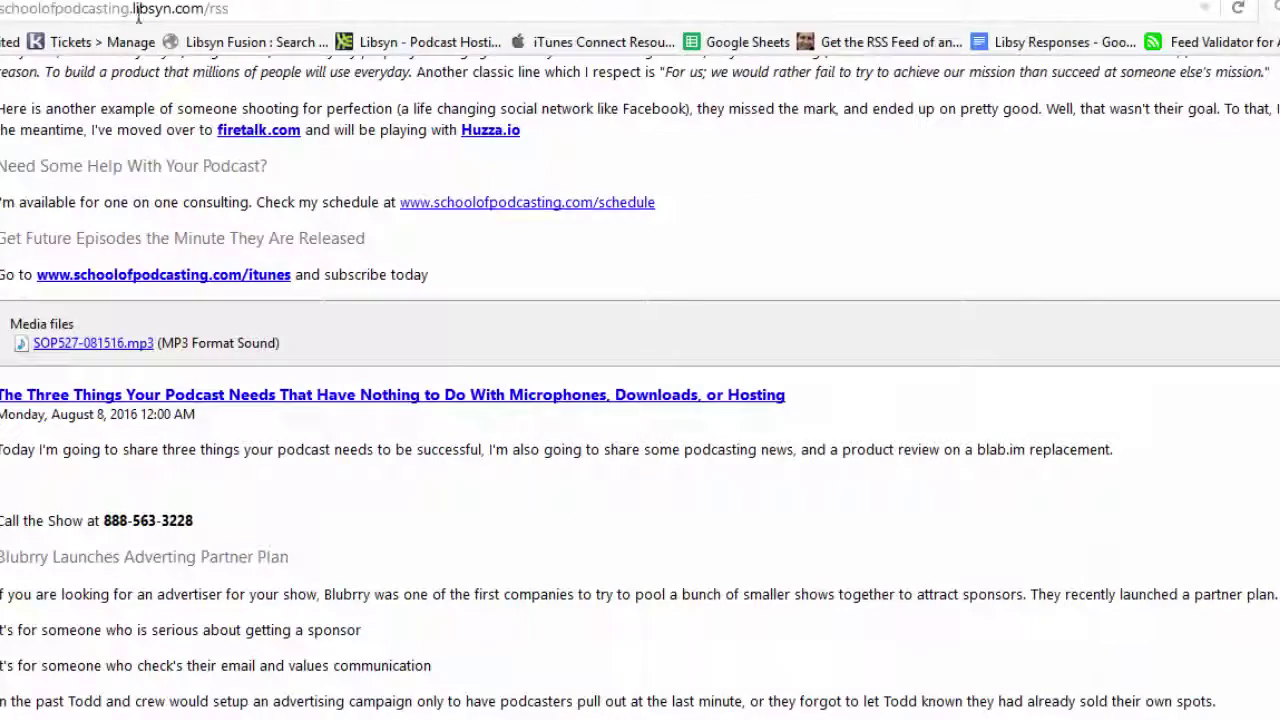
scroll(551, 320, up, 15)
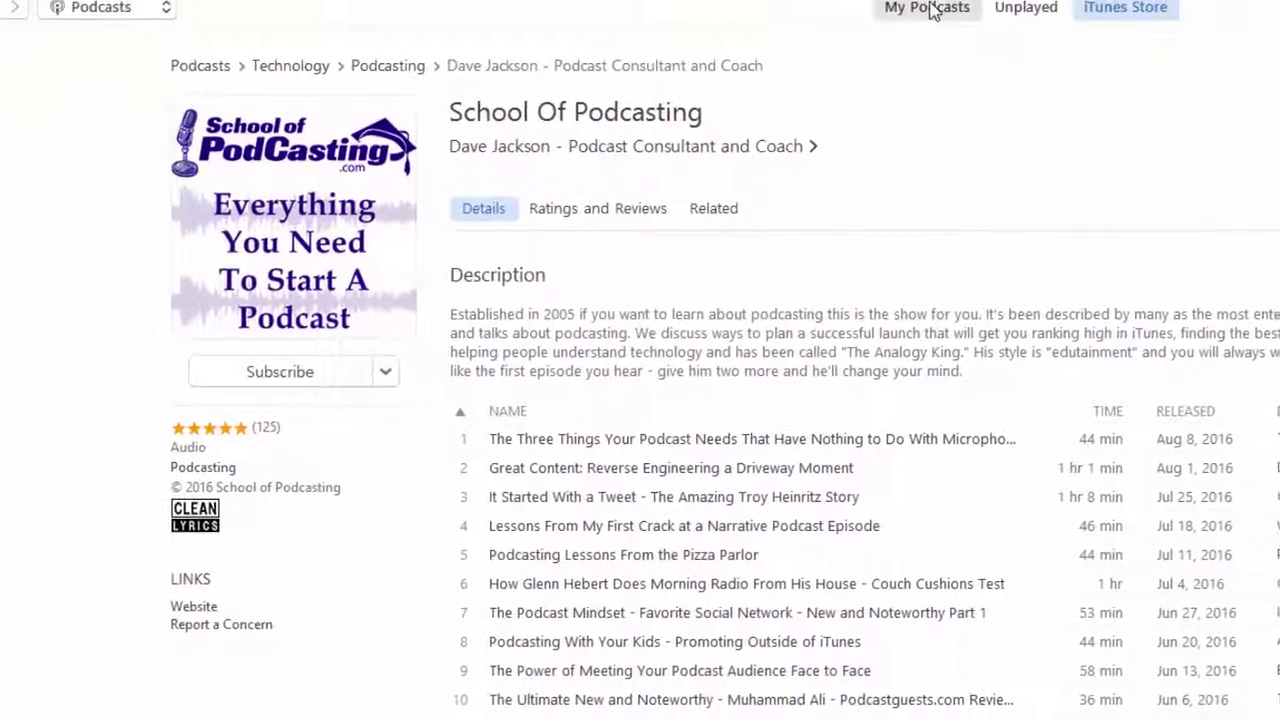
Refresh the School Of Podcasting subscription in My Podcasts and compare its episodes with the show's iTunes Store page.
click(927, 8)
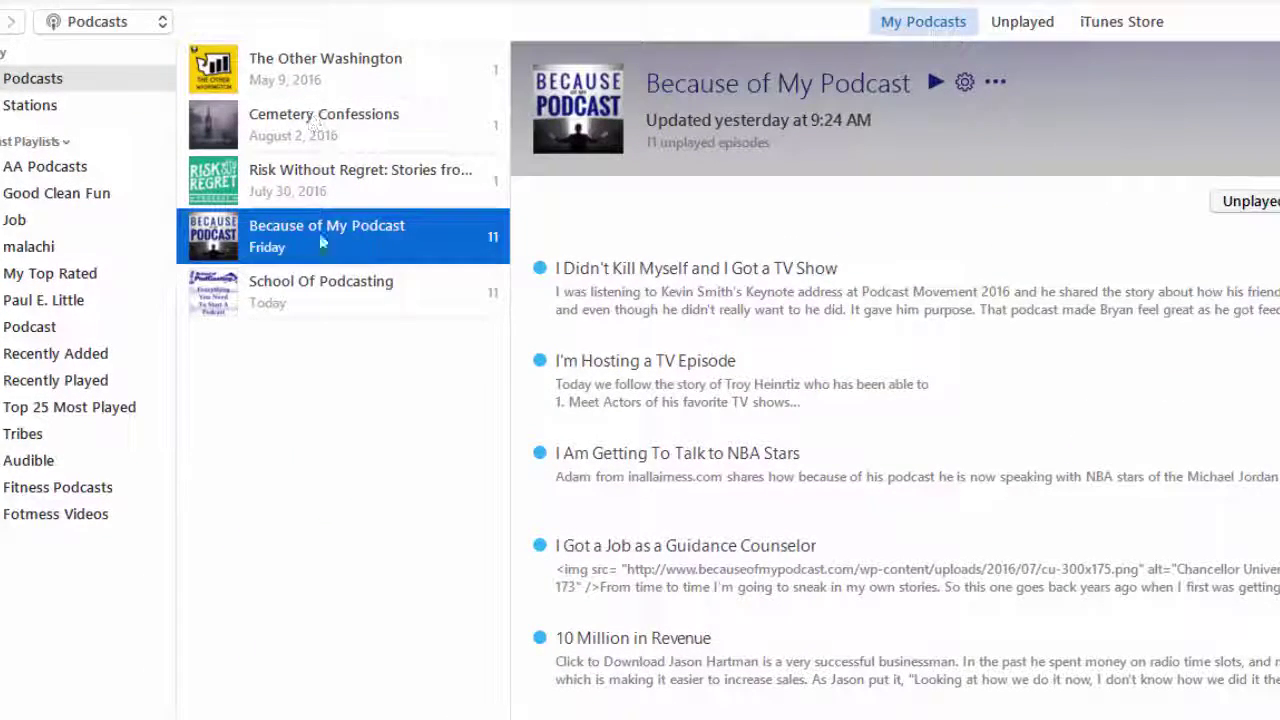
click(306, 298)
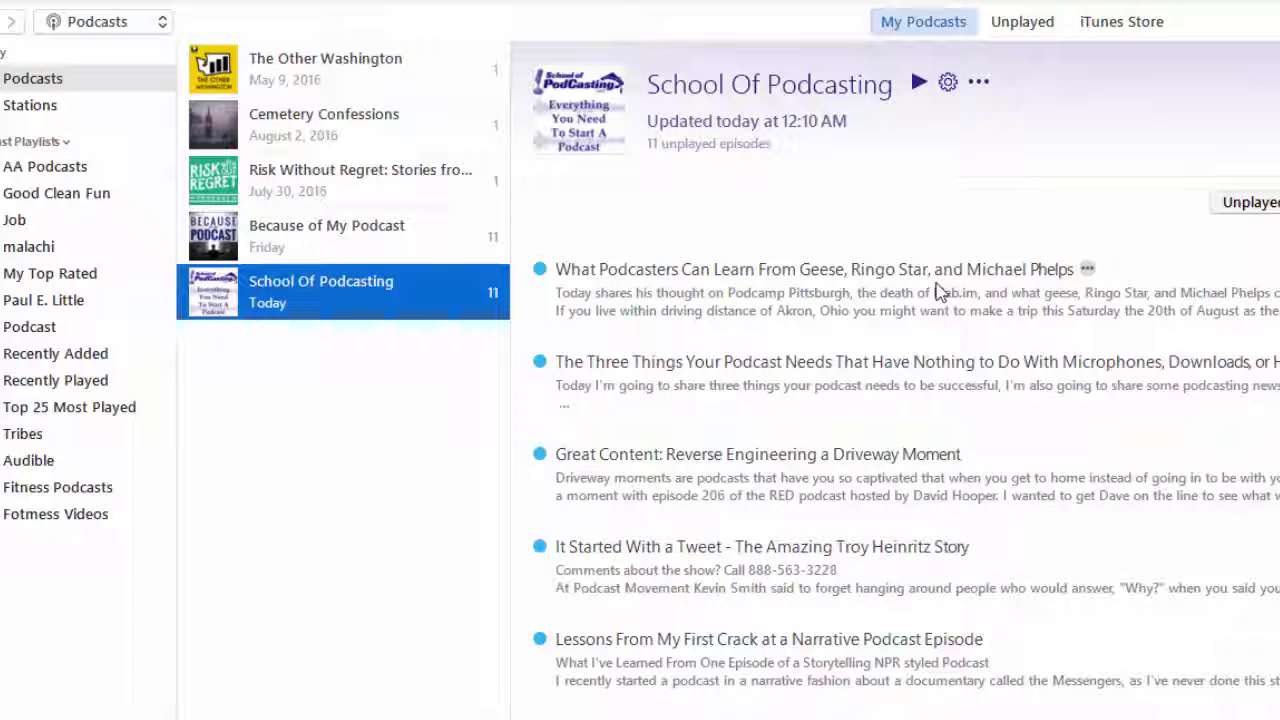
right_click(357, 289)
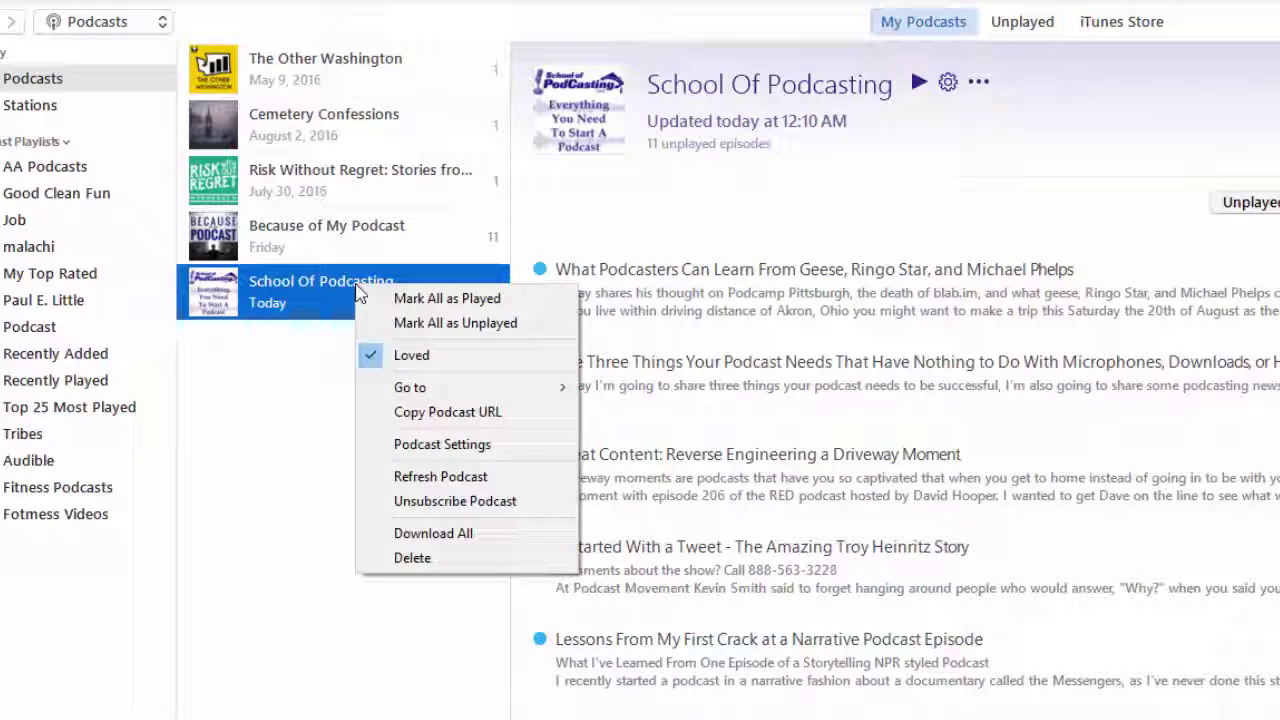
click(393, 478)
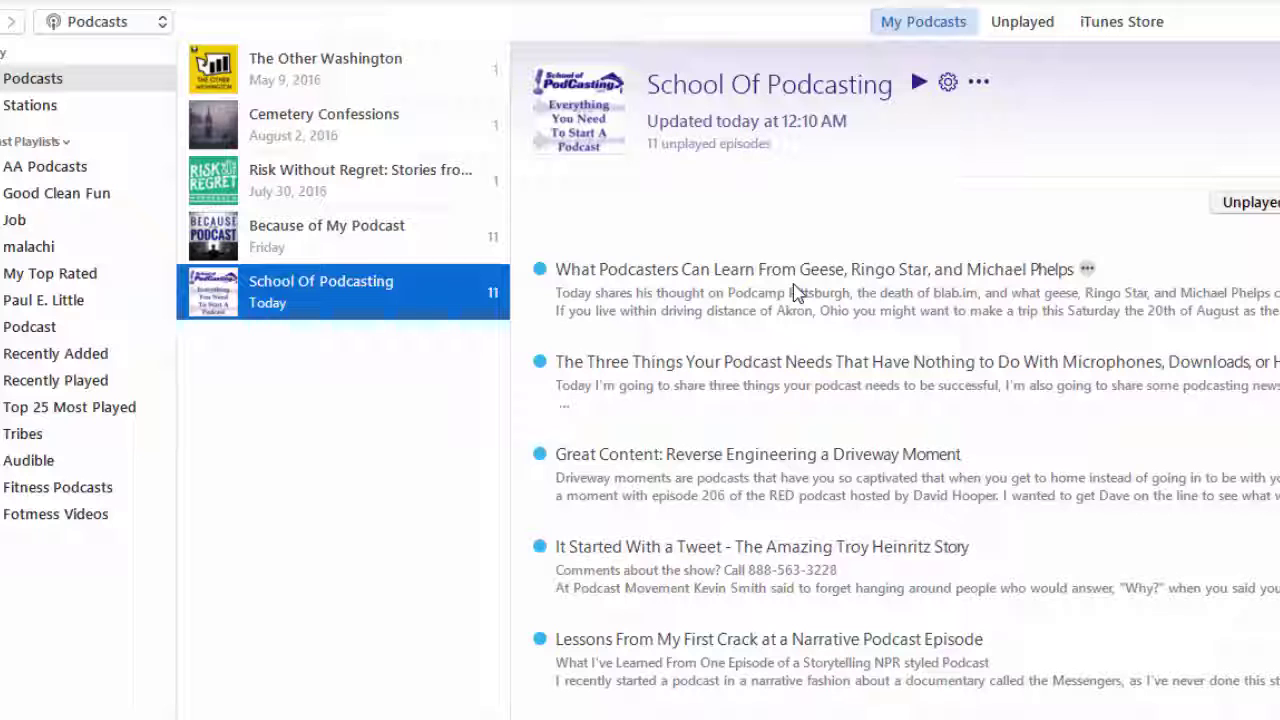
click(1114, 28)
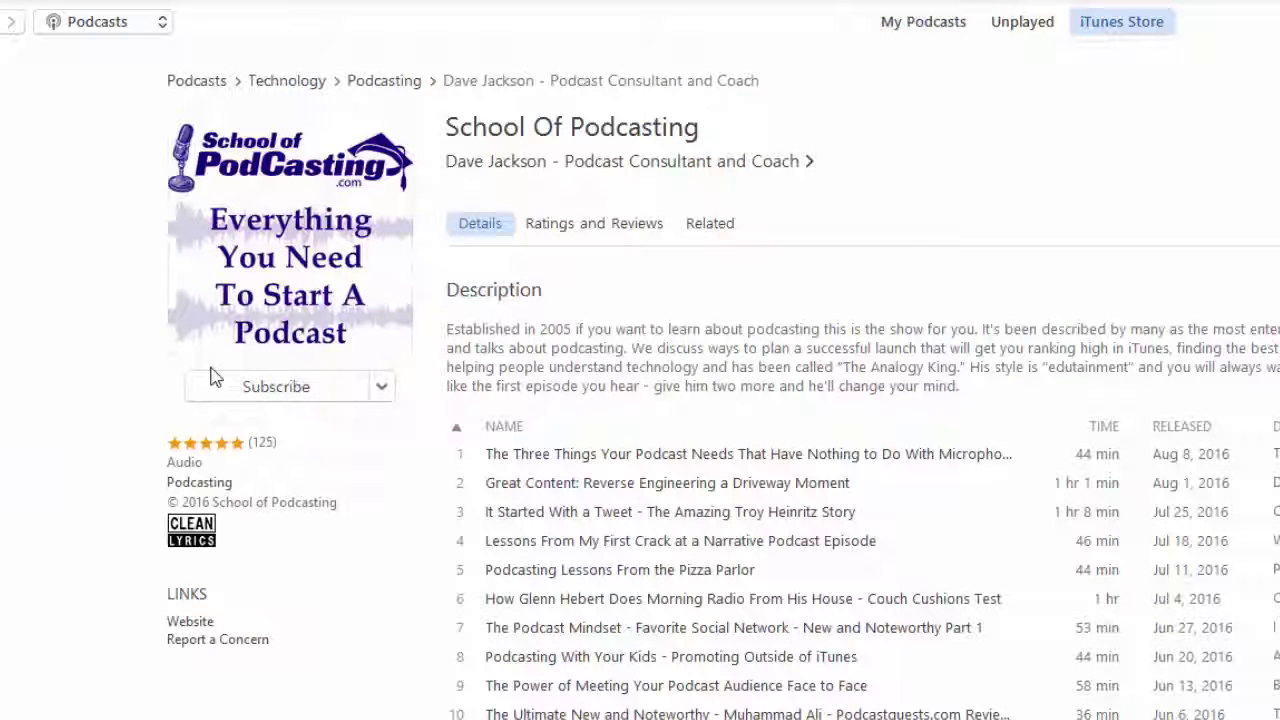
Copy the subscribed School Of Podcasting show's podcast URL from iTunes and paste it into a new Notepad document.
click(912, 28)
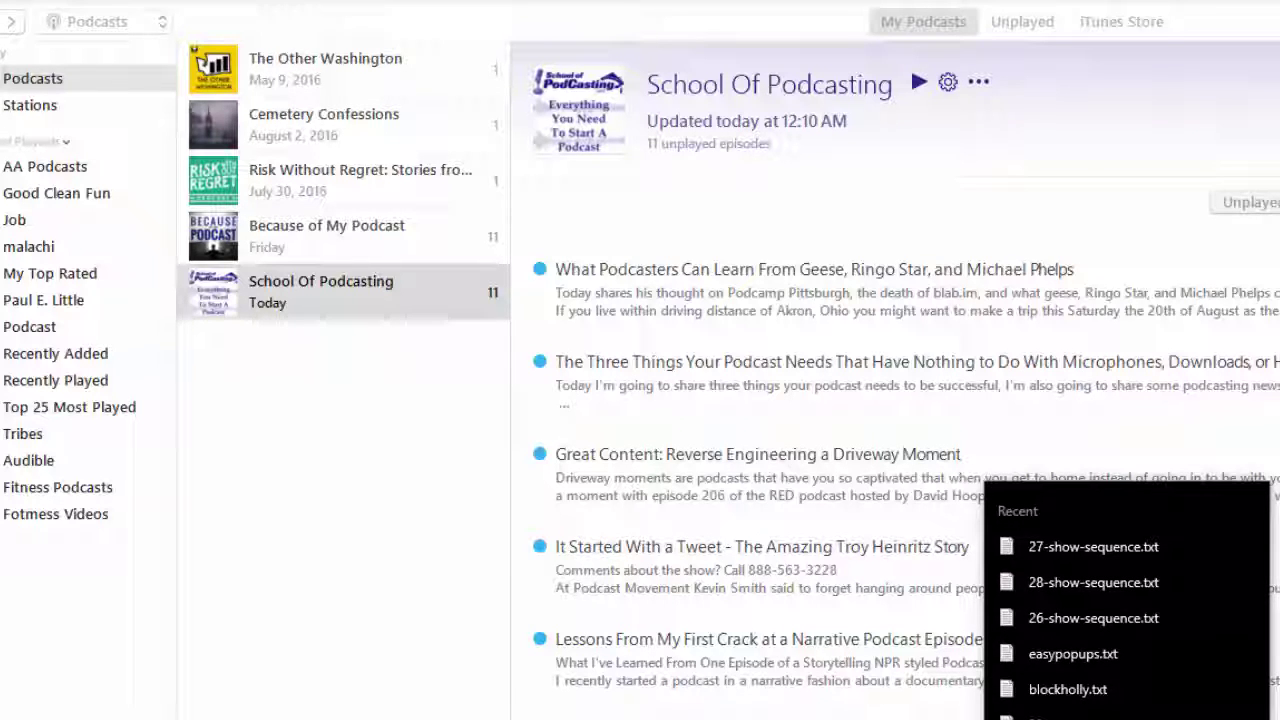
drag(809, 34, 1133, 100)
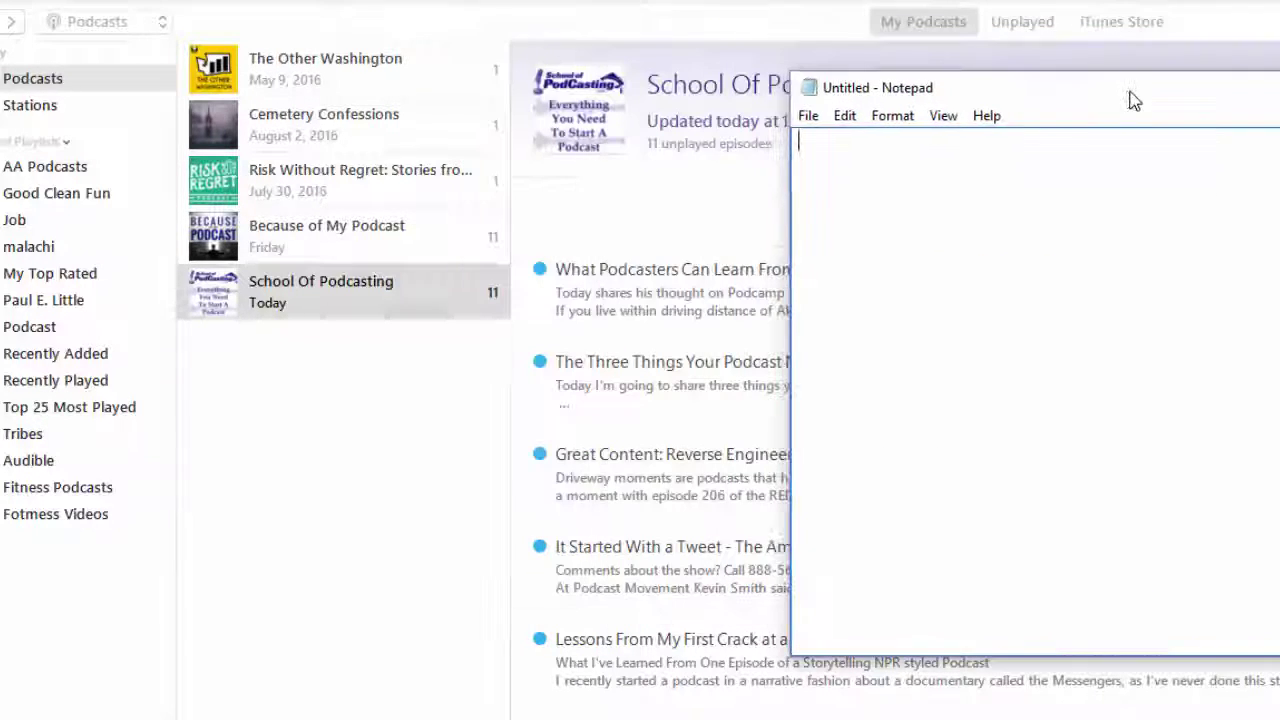
right_click(310, 287)
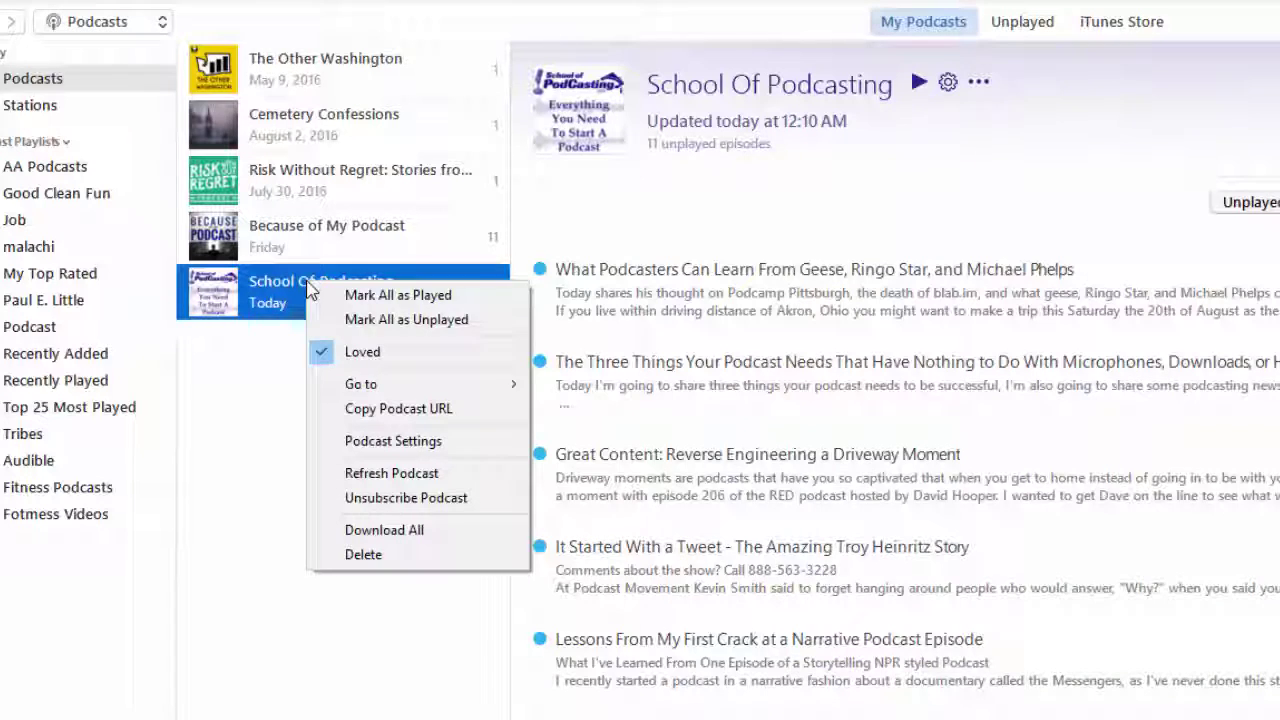
click(354, 408)
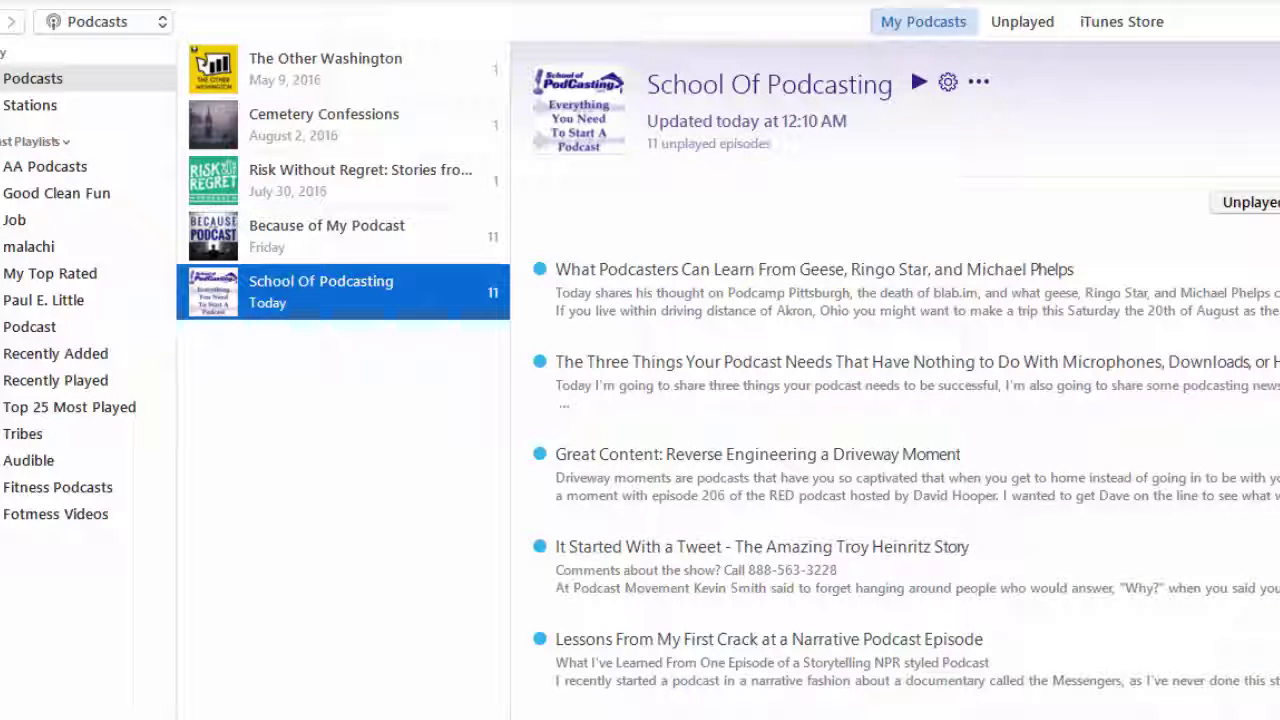
key(alt+Tab)
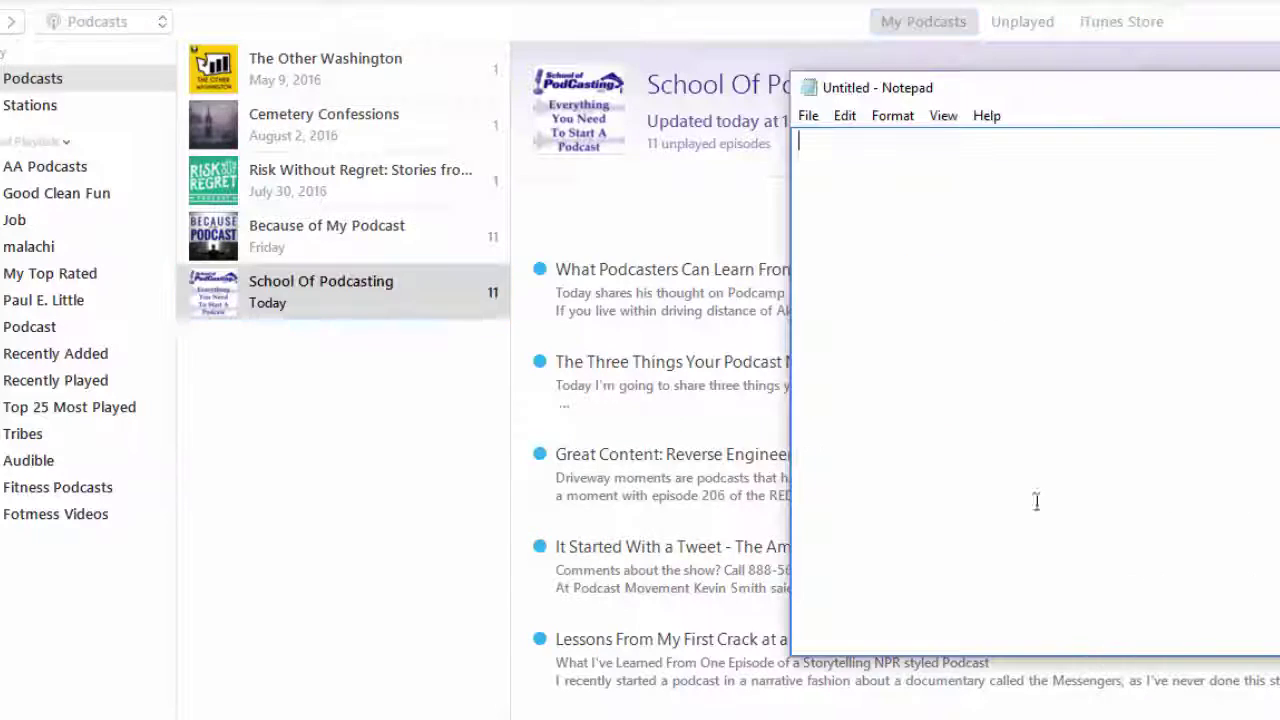
right_click(974, 261)
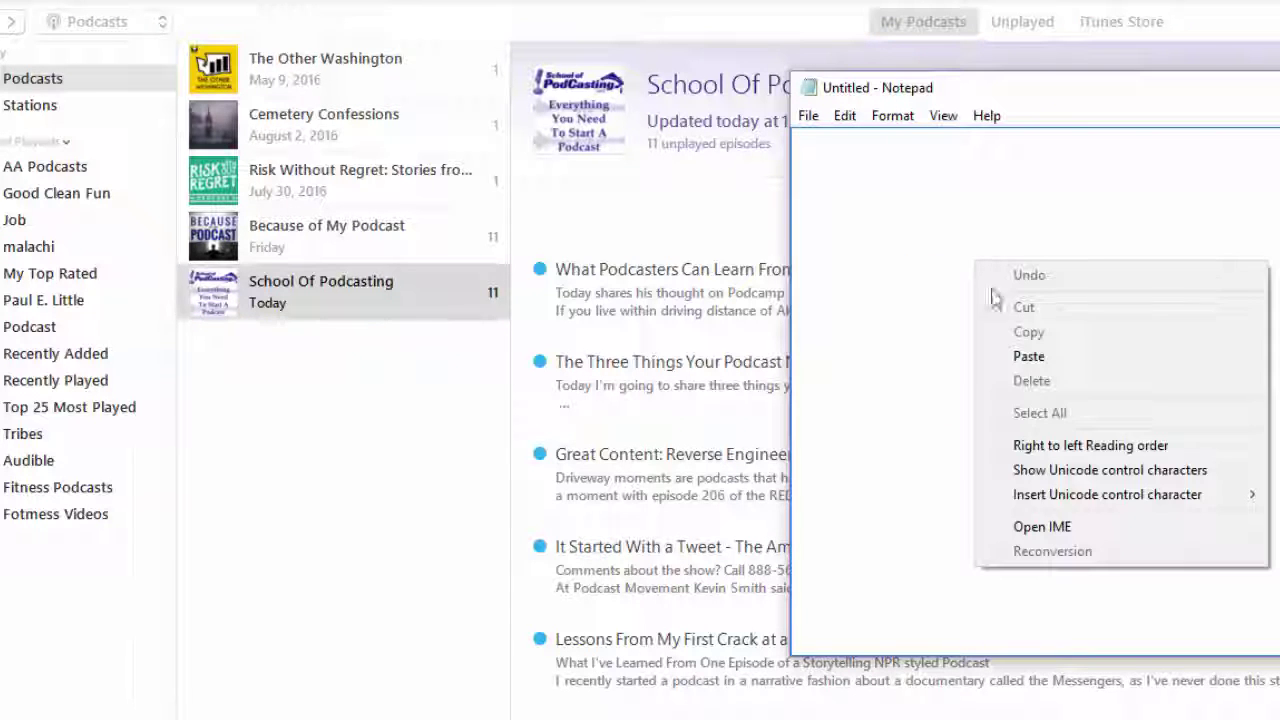
click(1040, 362)
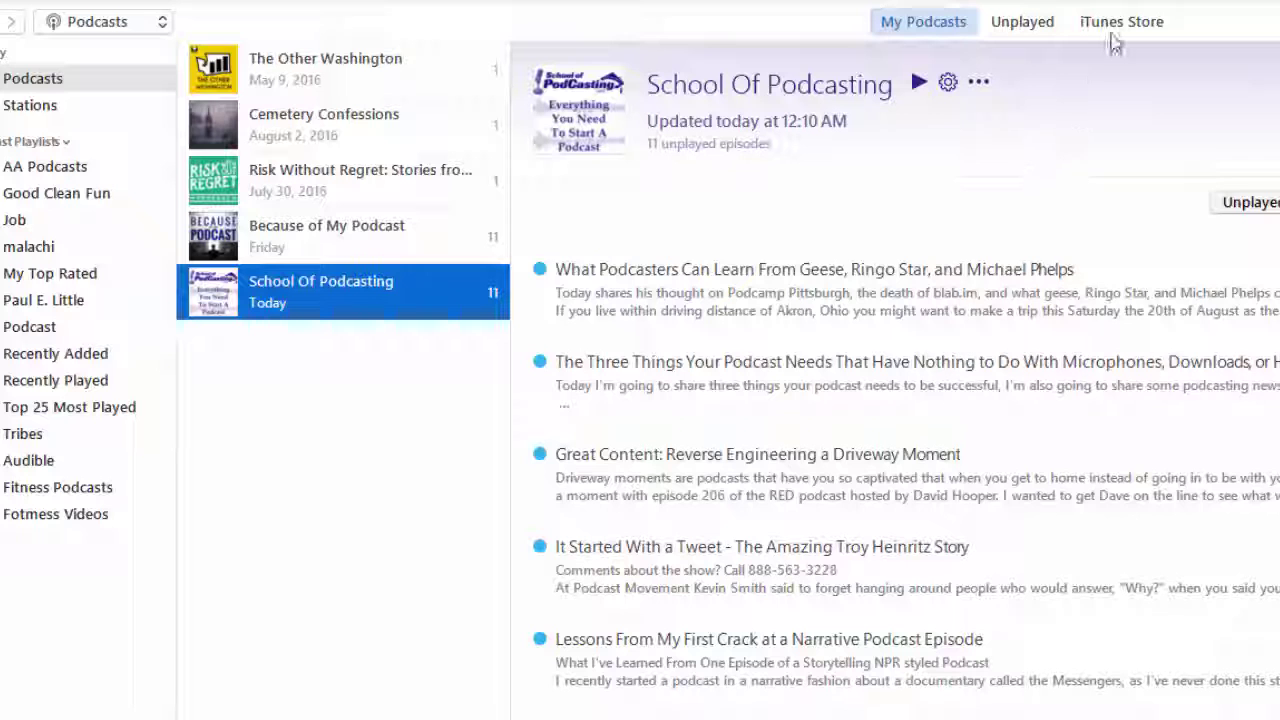
Return to the School Of Podcasting page in the iTunes Store to check its episode list.
click(1115, 22)
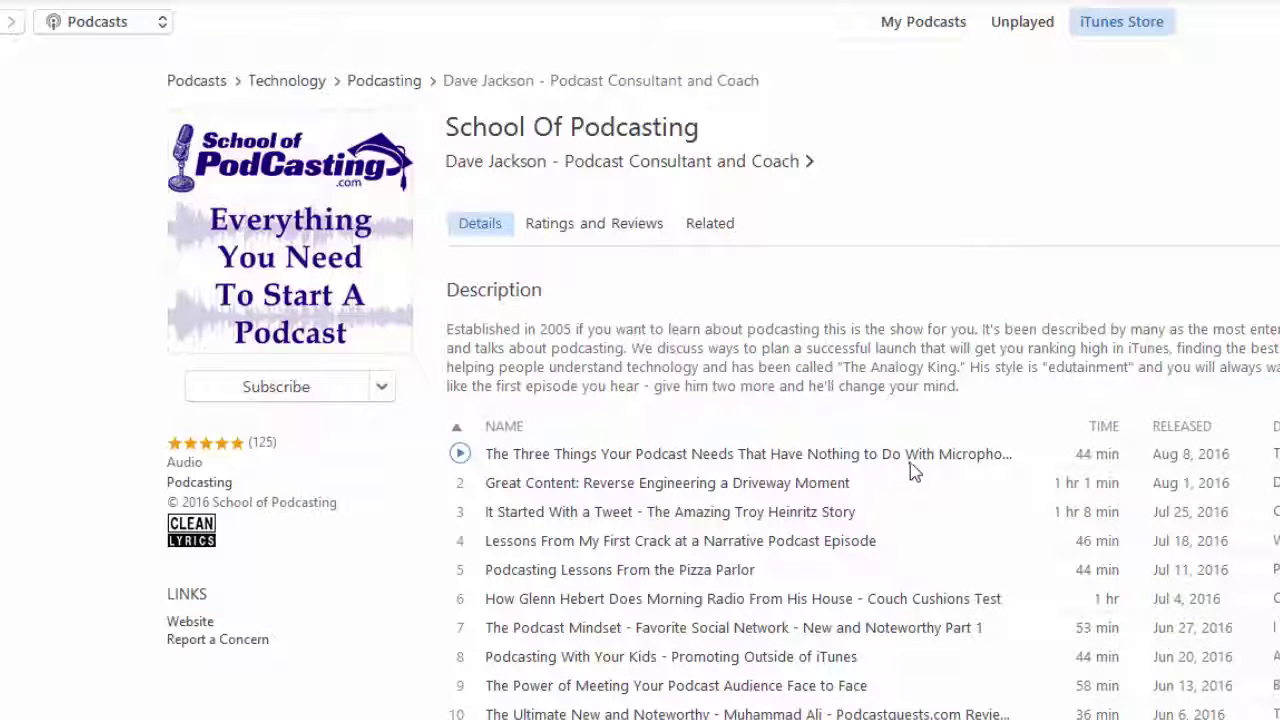